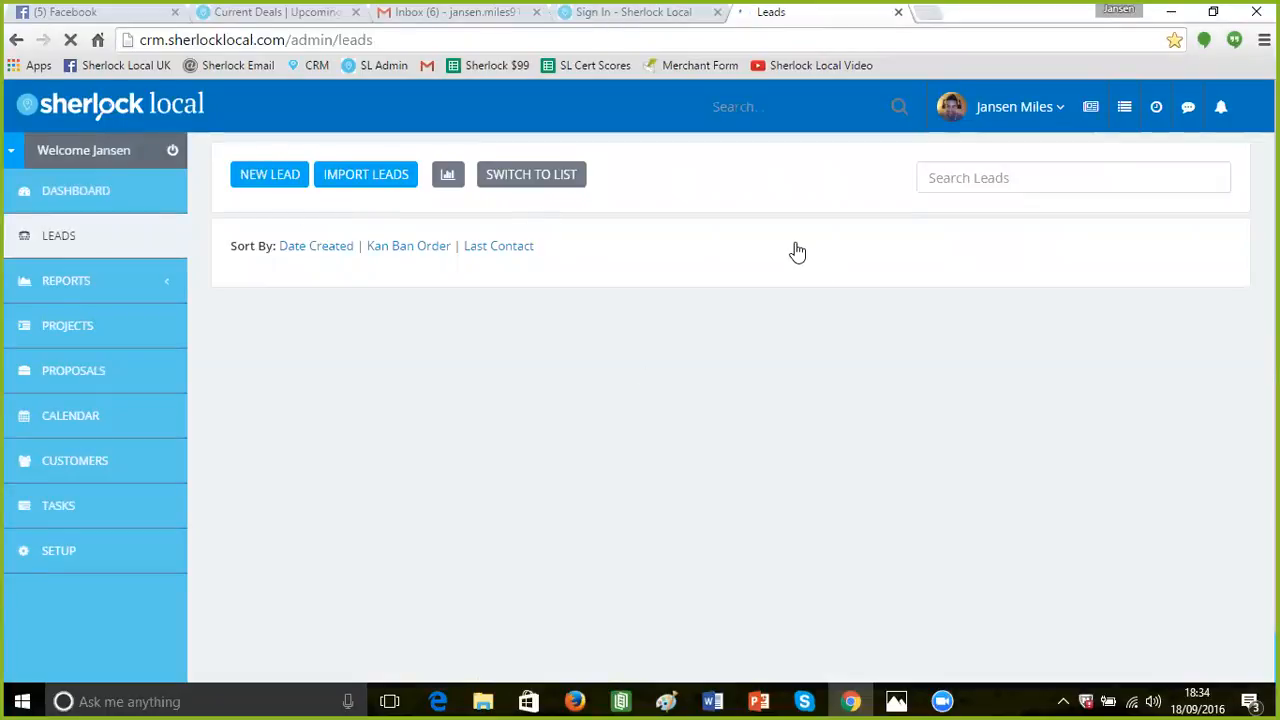
Start a new lead, bringing up its blank Profile form with Contacted Today ticked
scroll(521, 295, down, 1)
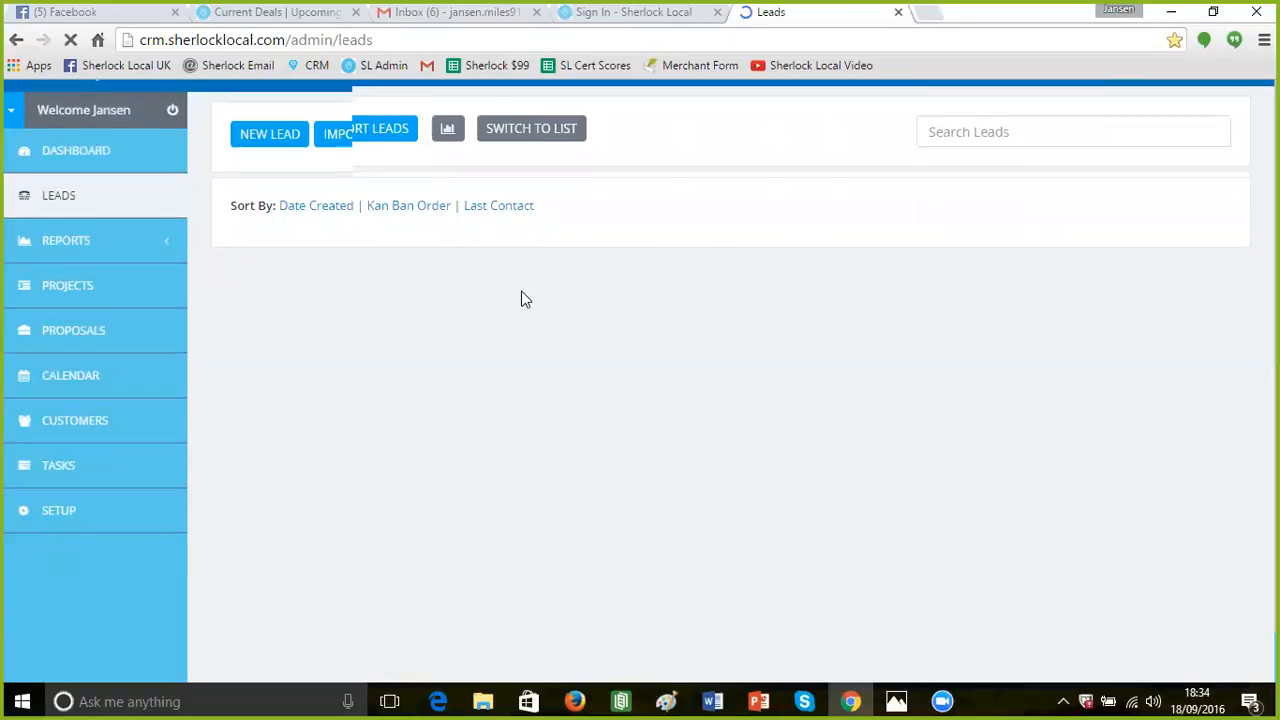
scroll(521, 299, up, 1)
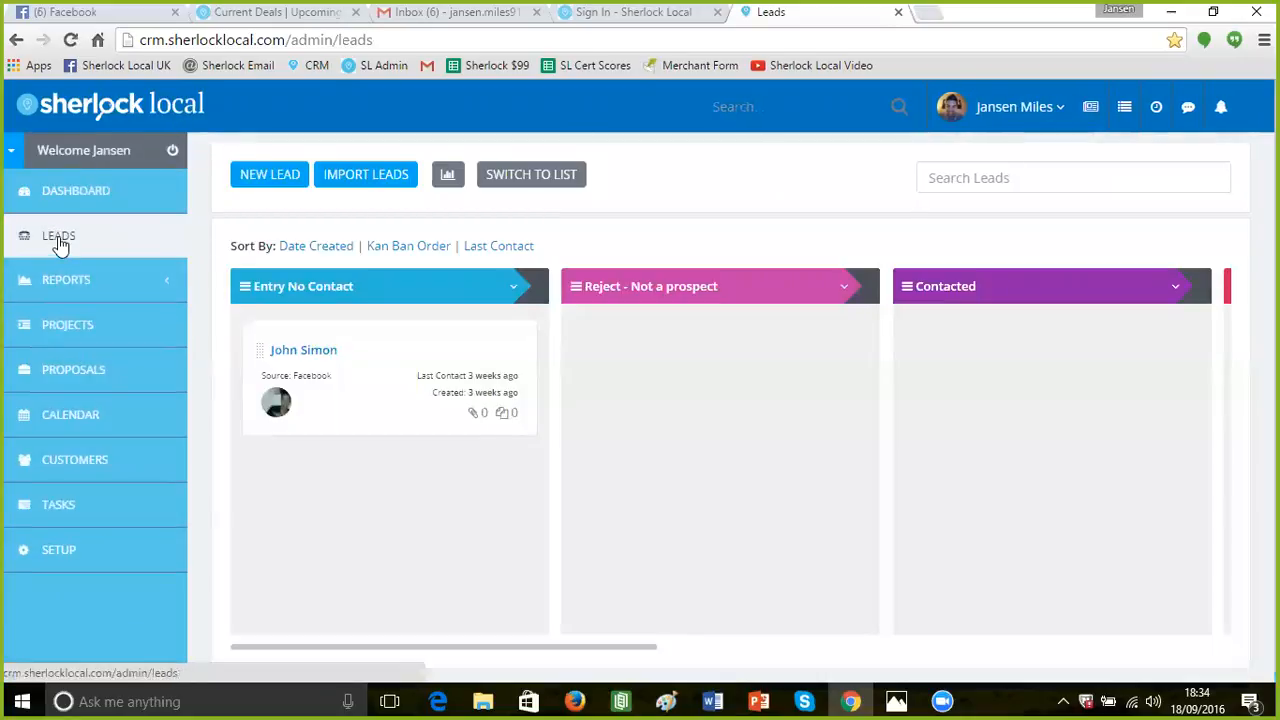
click(264, 180)
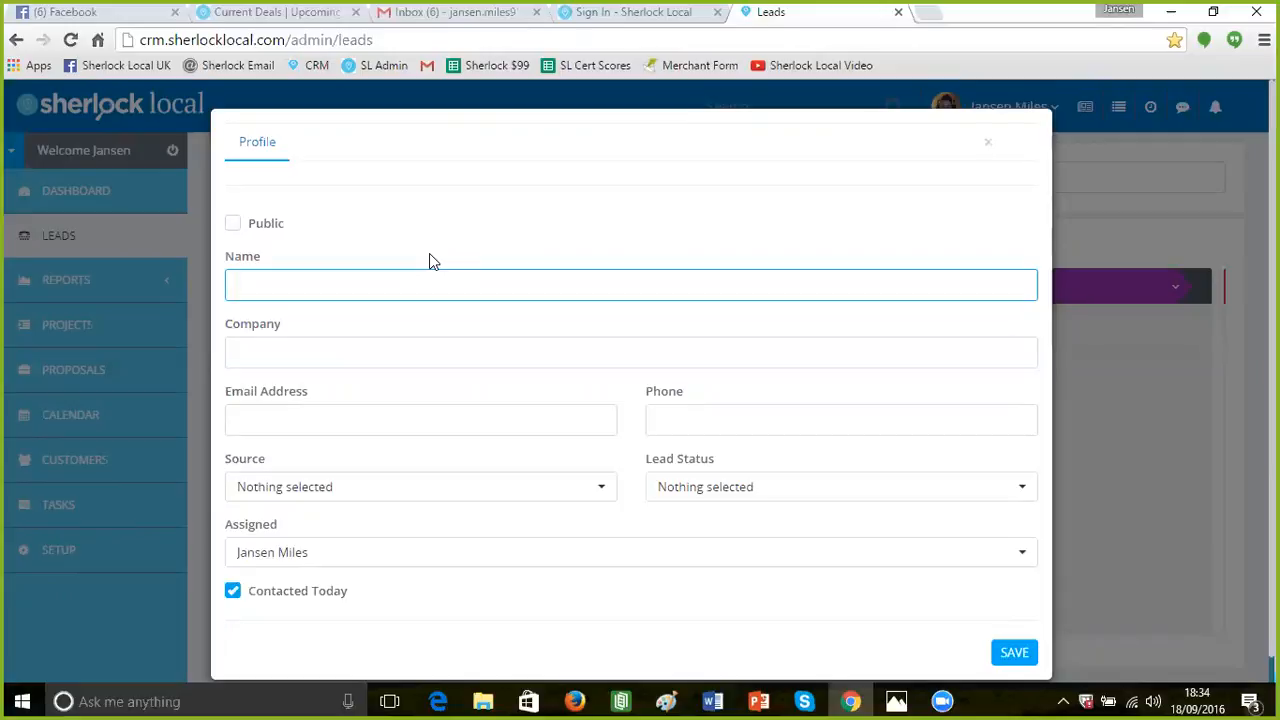
Enter the contact's name with the role '(Manager)' in the Name field
click(344, 348)
click(294, 282)
text(Peter (Manag)
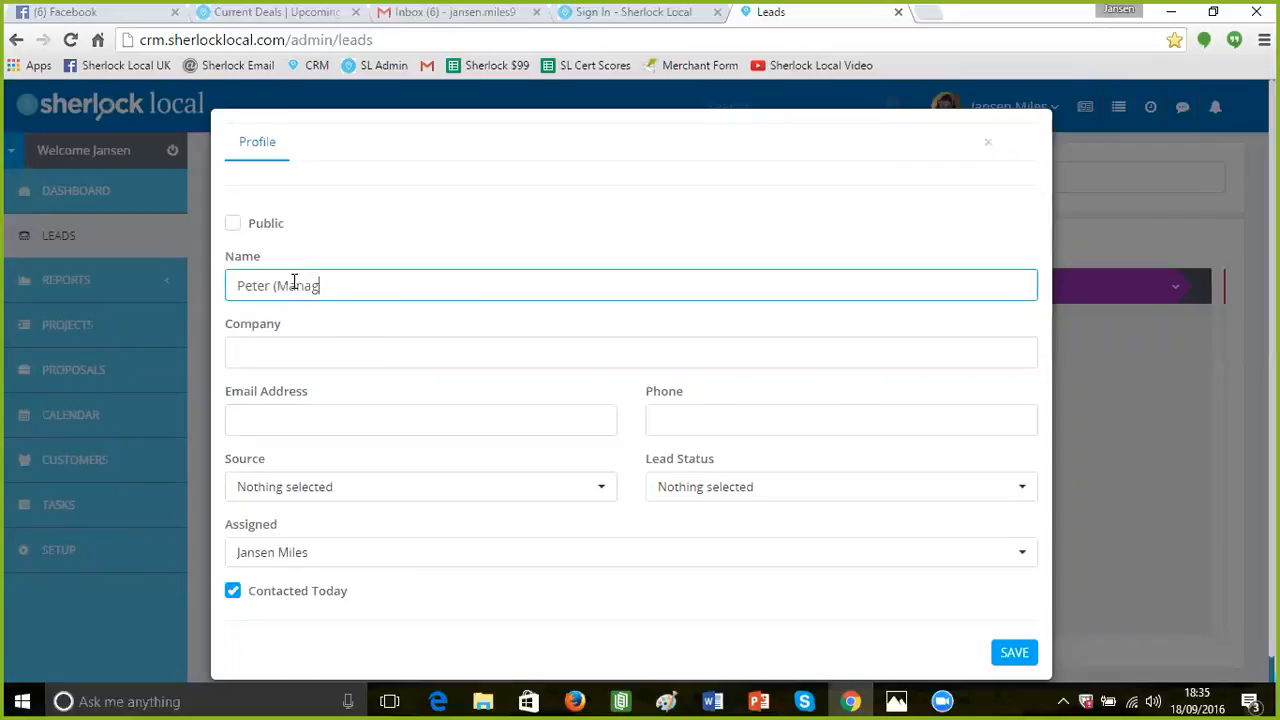
text(er))
Set the company to 'Pizza Top - BS15', correcting the mistyped letter
click(289, 347)
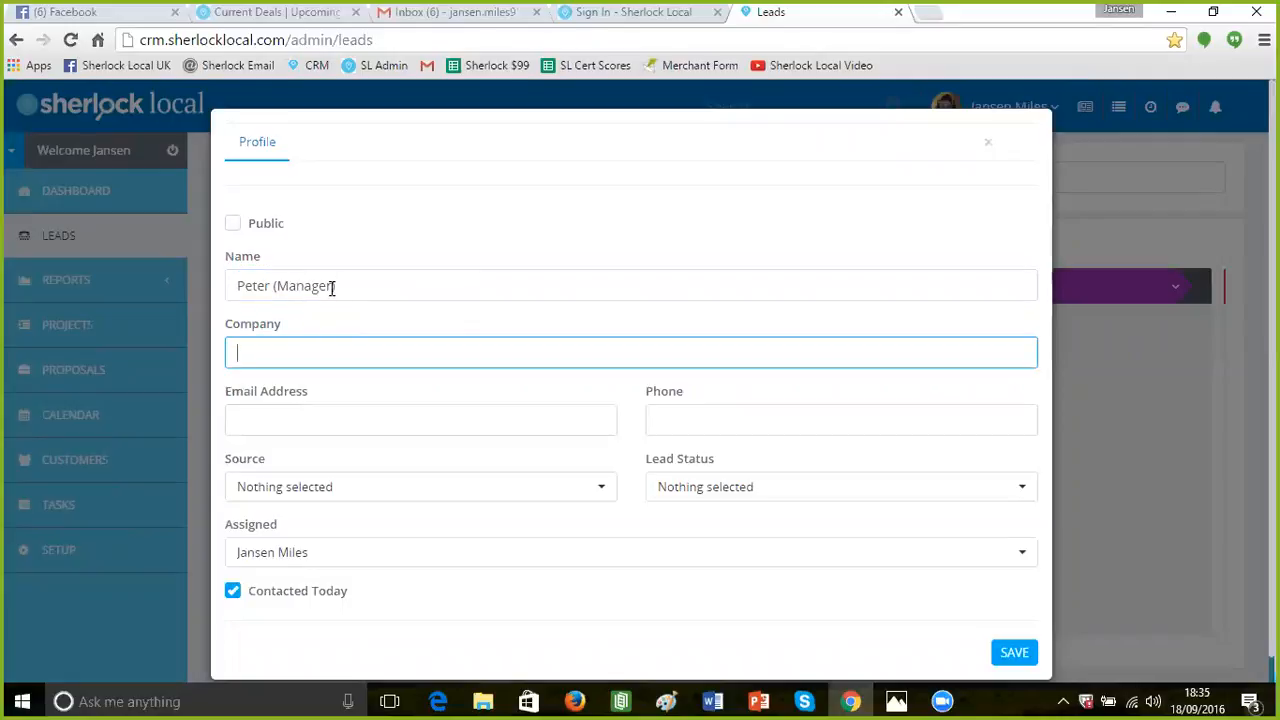
click(297, 352)
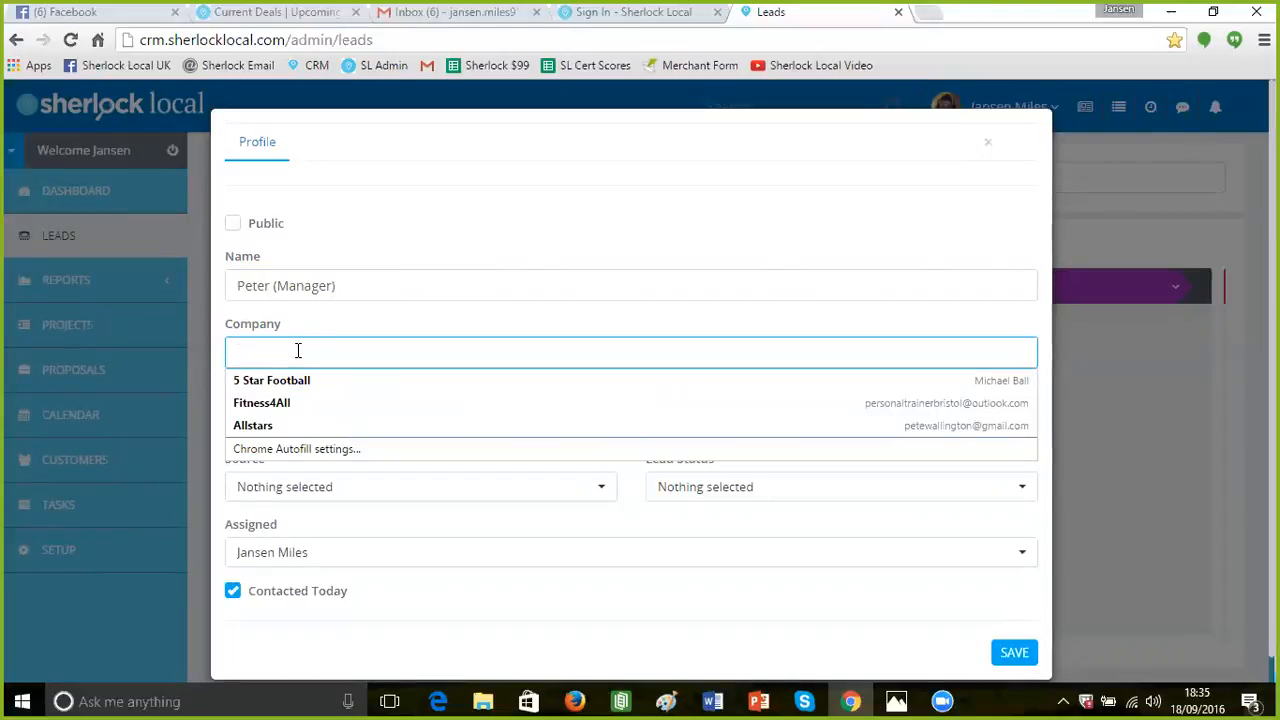
text(Piz)
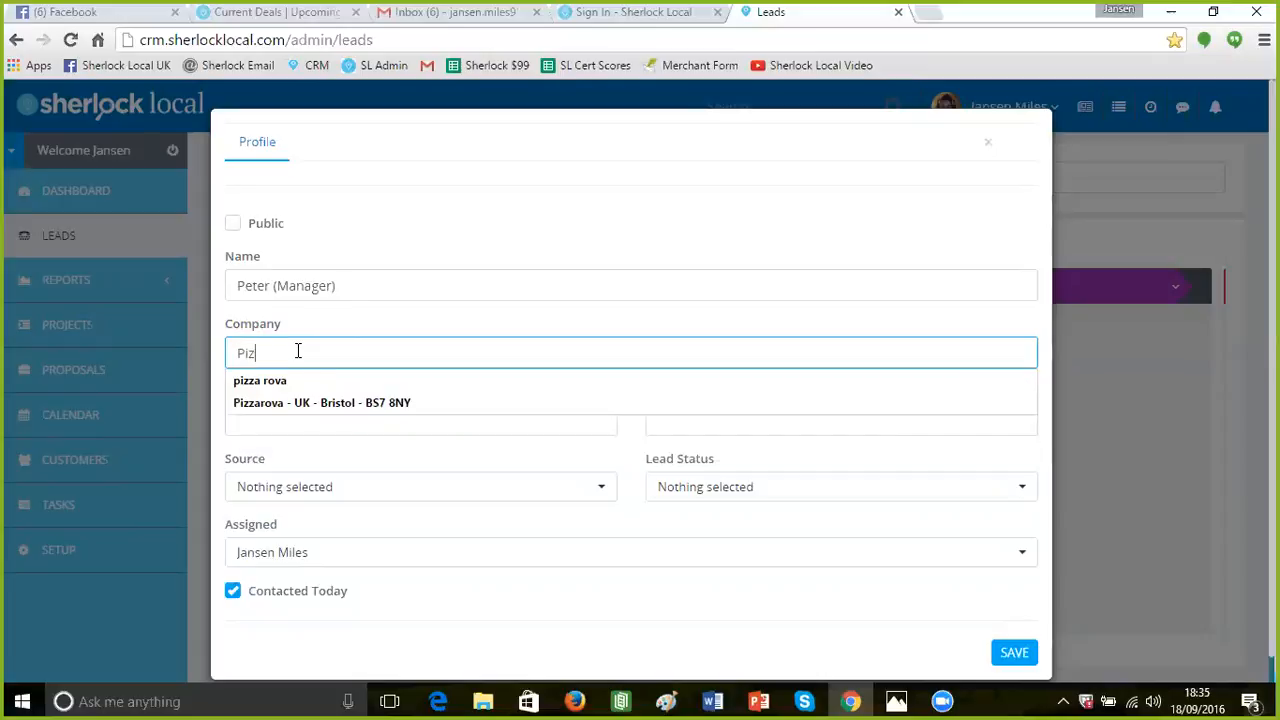
text(za Top)
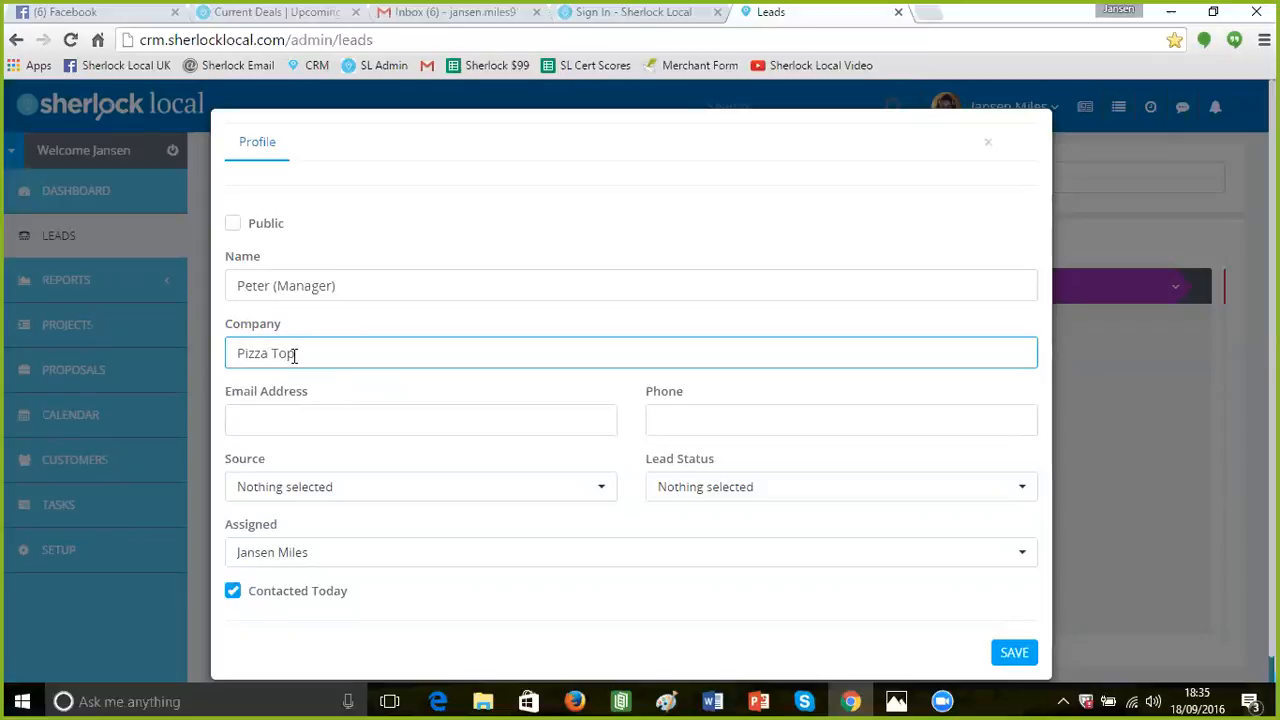
text( - )
text(G)
key(BackSpace)
text(BS15)
click(395, 418)
click(367, 353)
Enter the lead's e-mail address, replacing the stray apostrophe with '@'
click(267, 417)
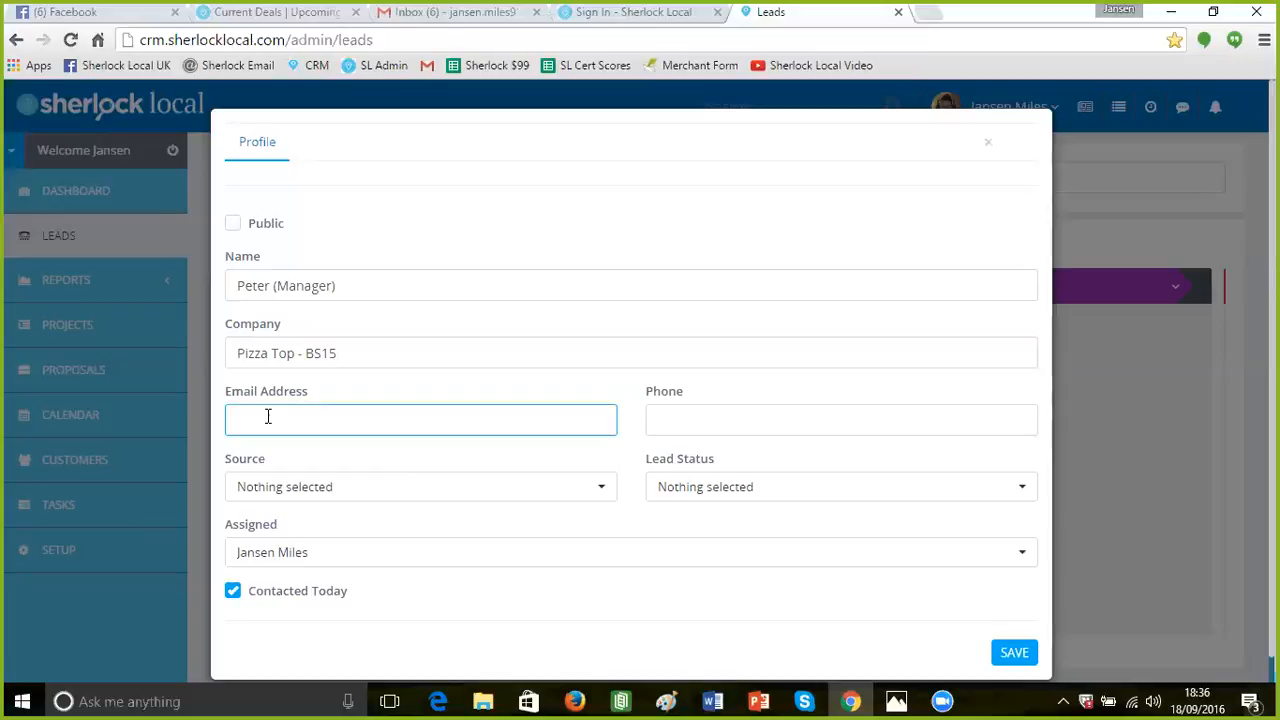
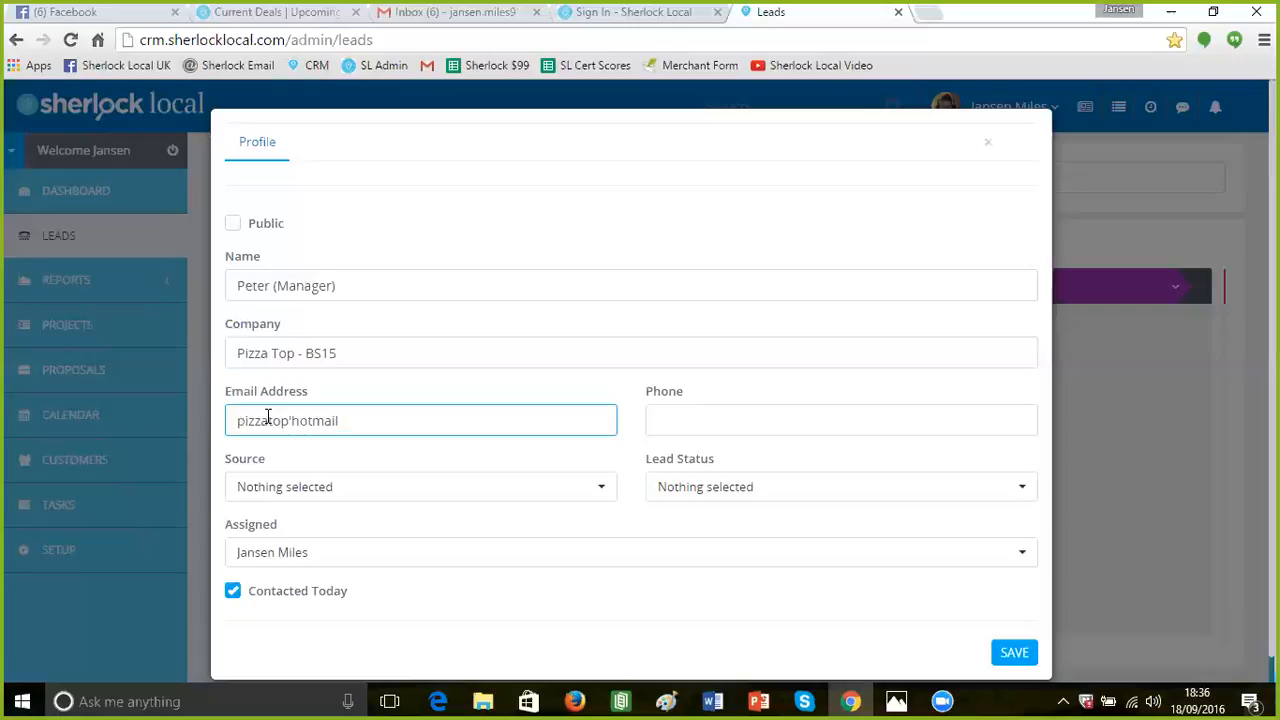
click(293, 417)
key(BackSpace)
text(@)
Review the options in the Lead Status and Source dropdowns
click(691, 420)
click(689, 495)
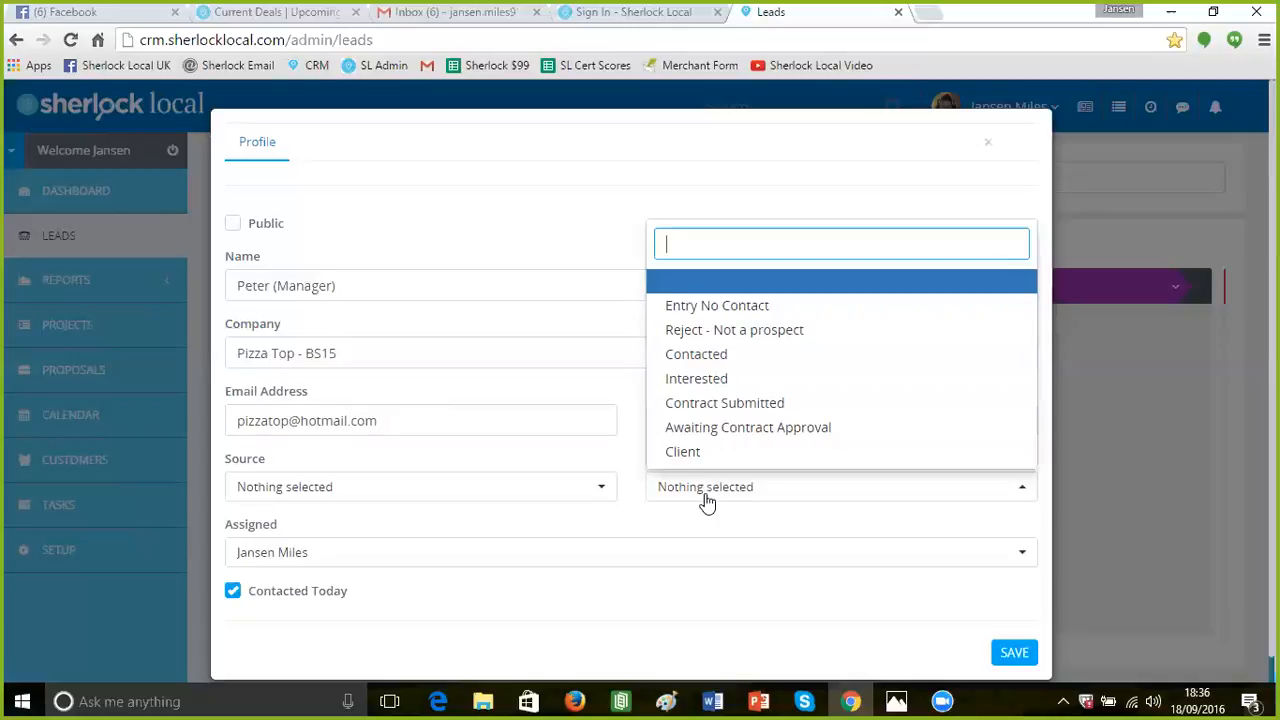
click(580, 497)
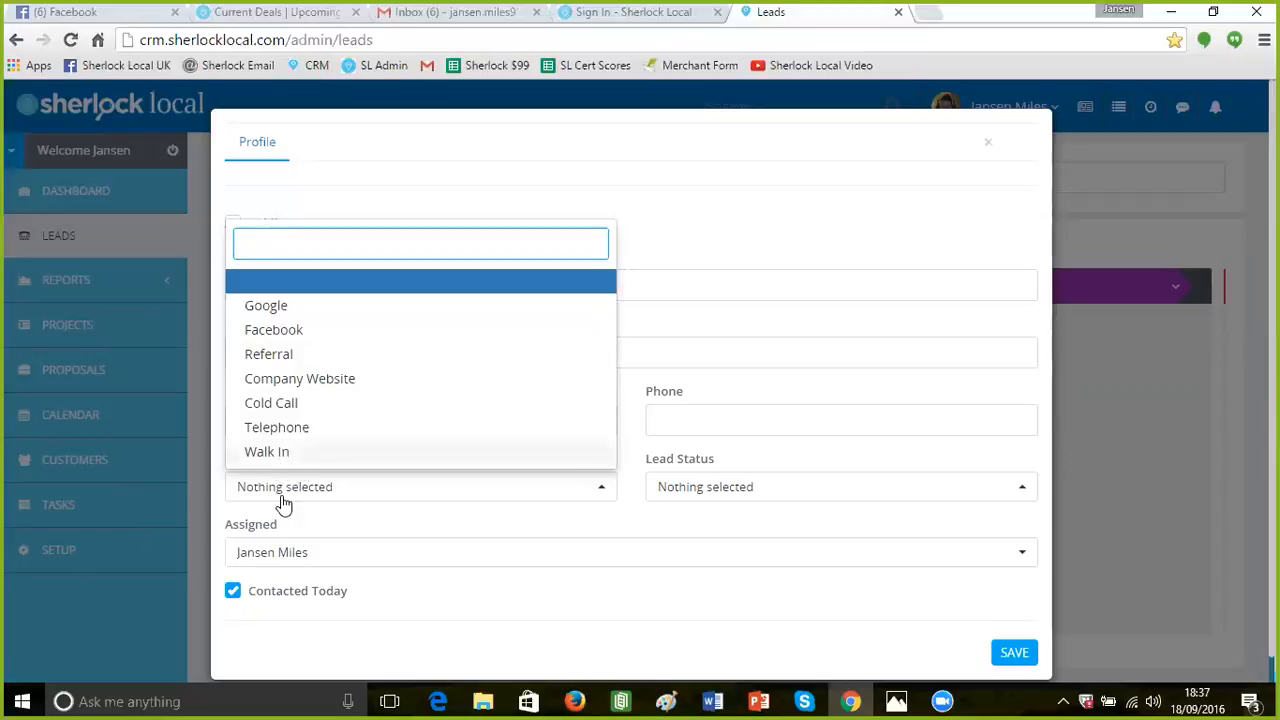
Choose Walk In as the lead's source and reopen the Lead Status options
click(270, 458)
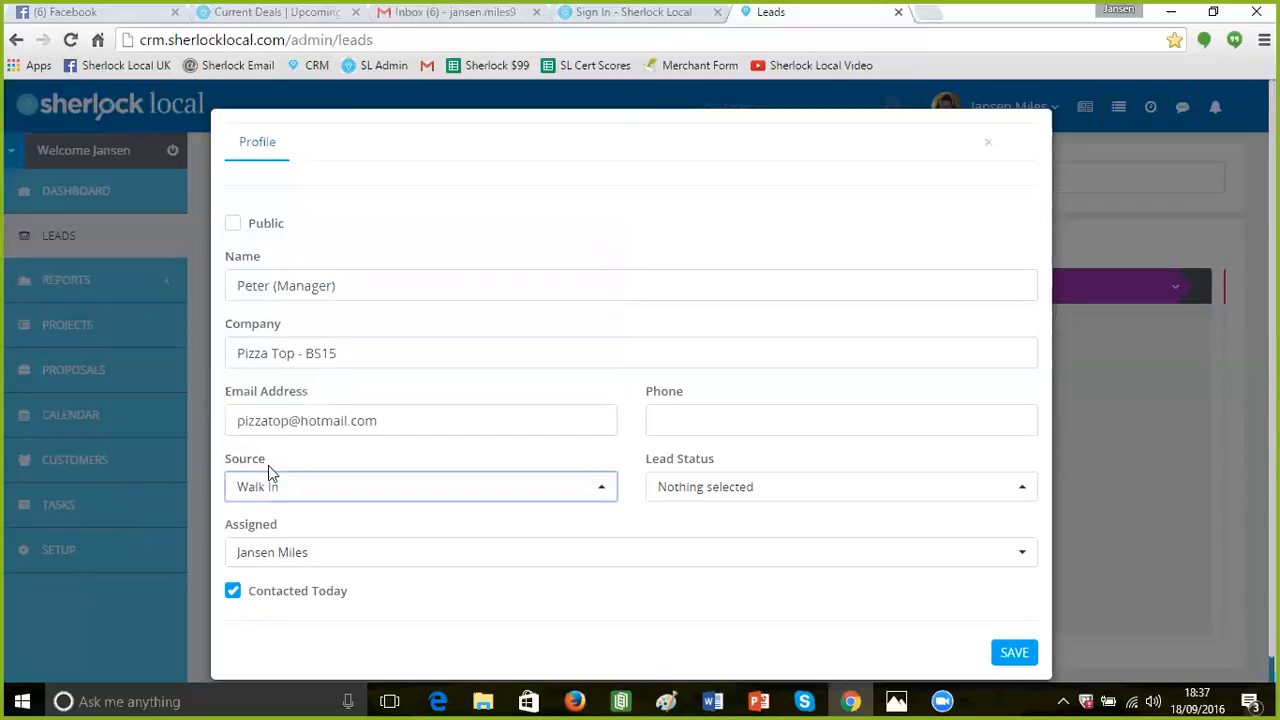
click(800, 496)
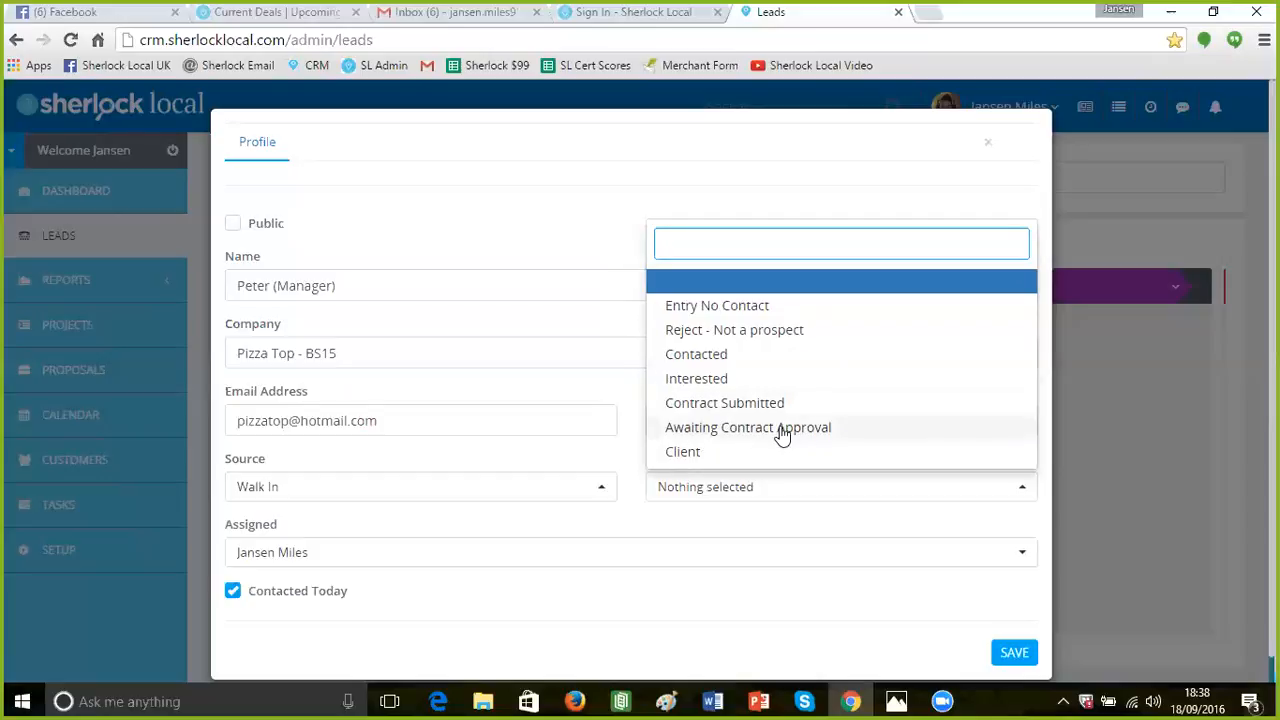
Set Lead Status to Client, keep the assigned owner, add the phone number, and save
click(691, 457)
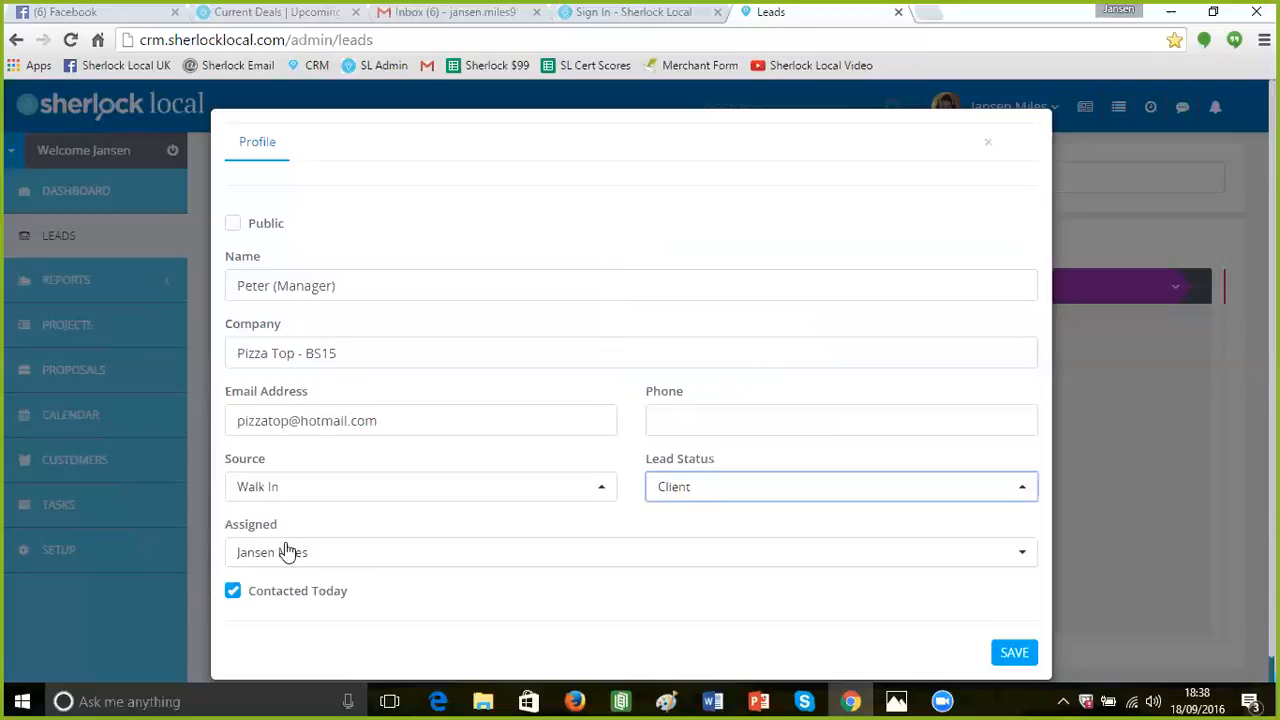
click(423, 557)
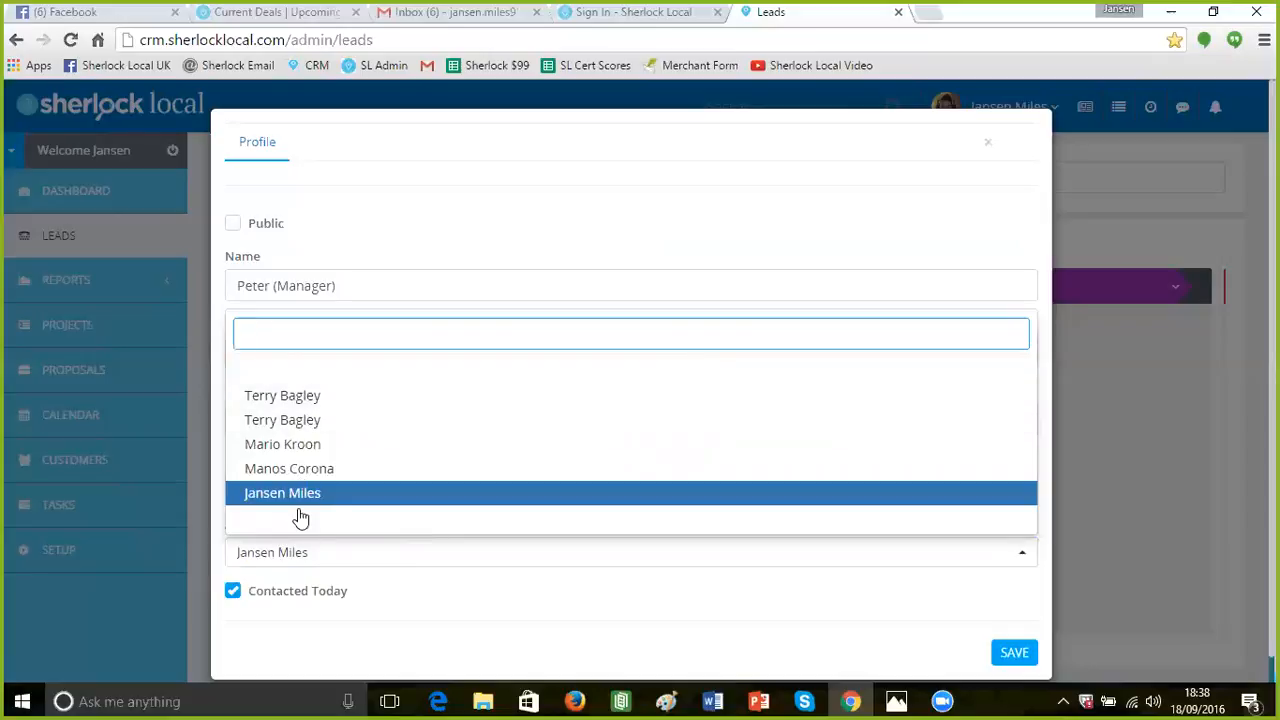
click(362, 577)
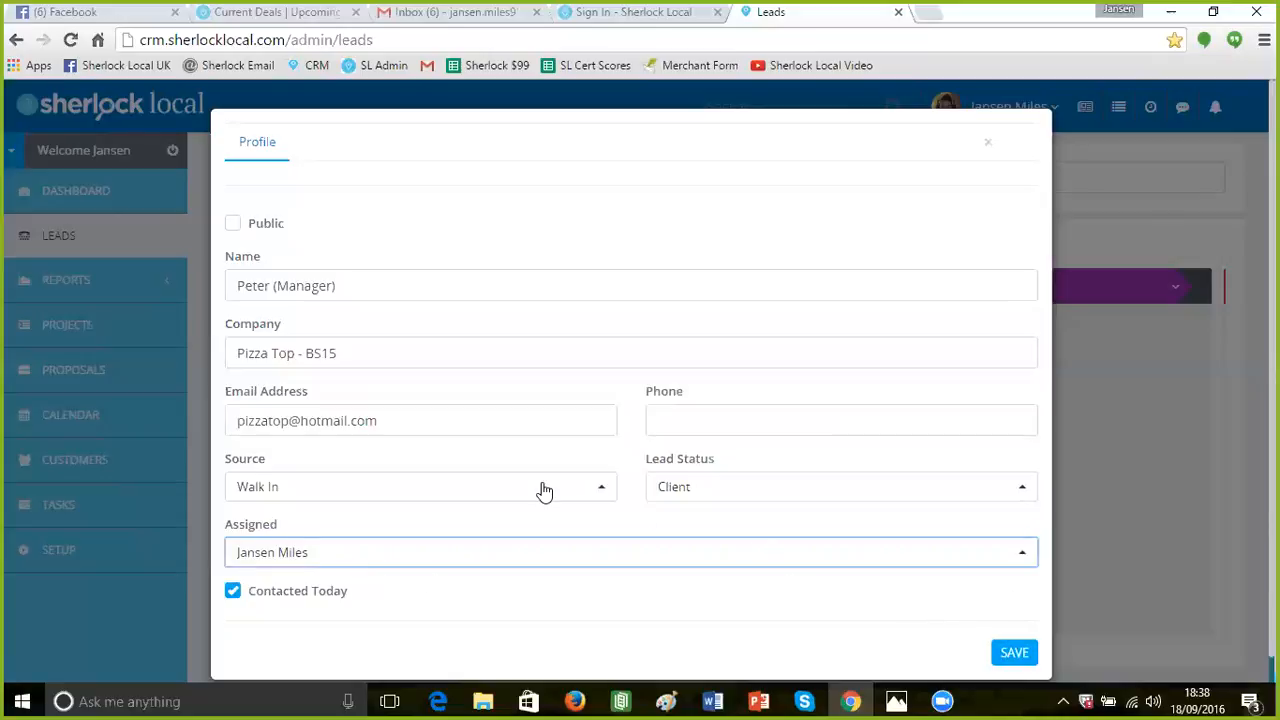
click(686, 420)
text(077777777777)
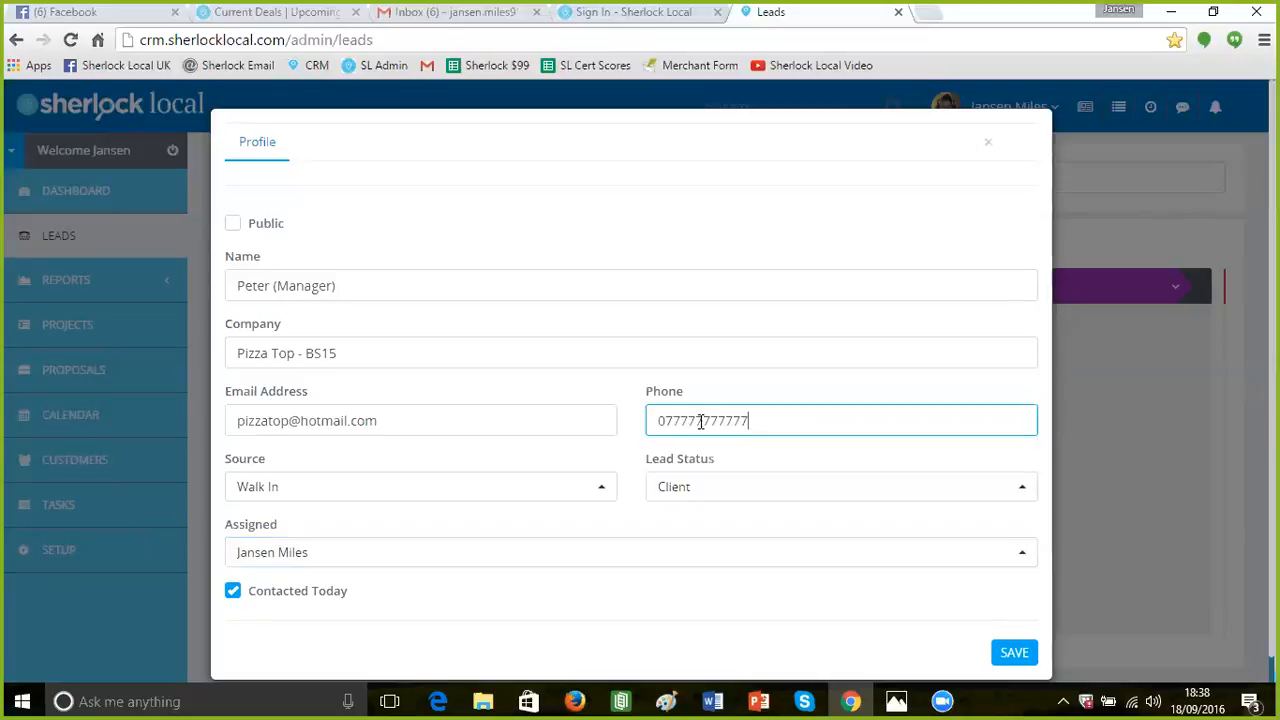
click(1016, 653)
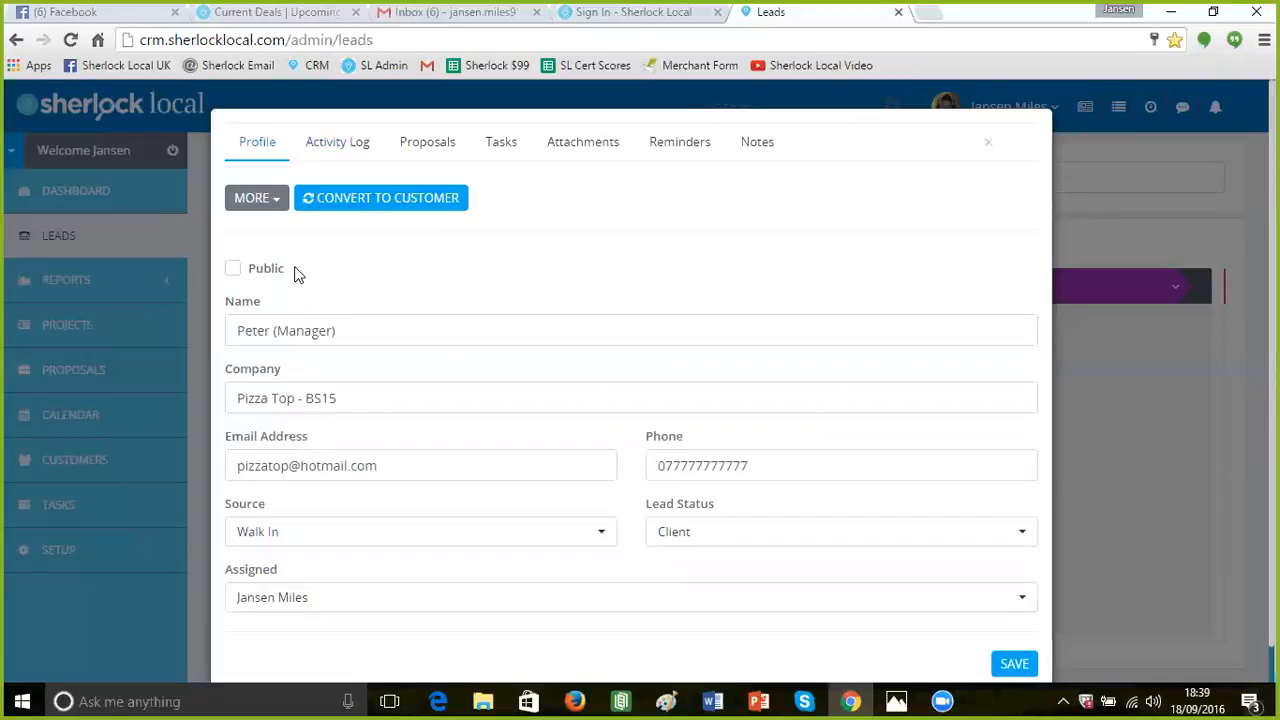
Browse the lead's Activity Log and Proposals, then show its empty Tasks list and start a new task
scroll(296, 266, down, 1)
scroll(298, 271, up, 1)
click(333, 152)
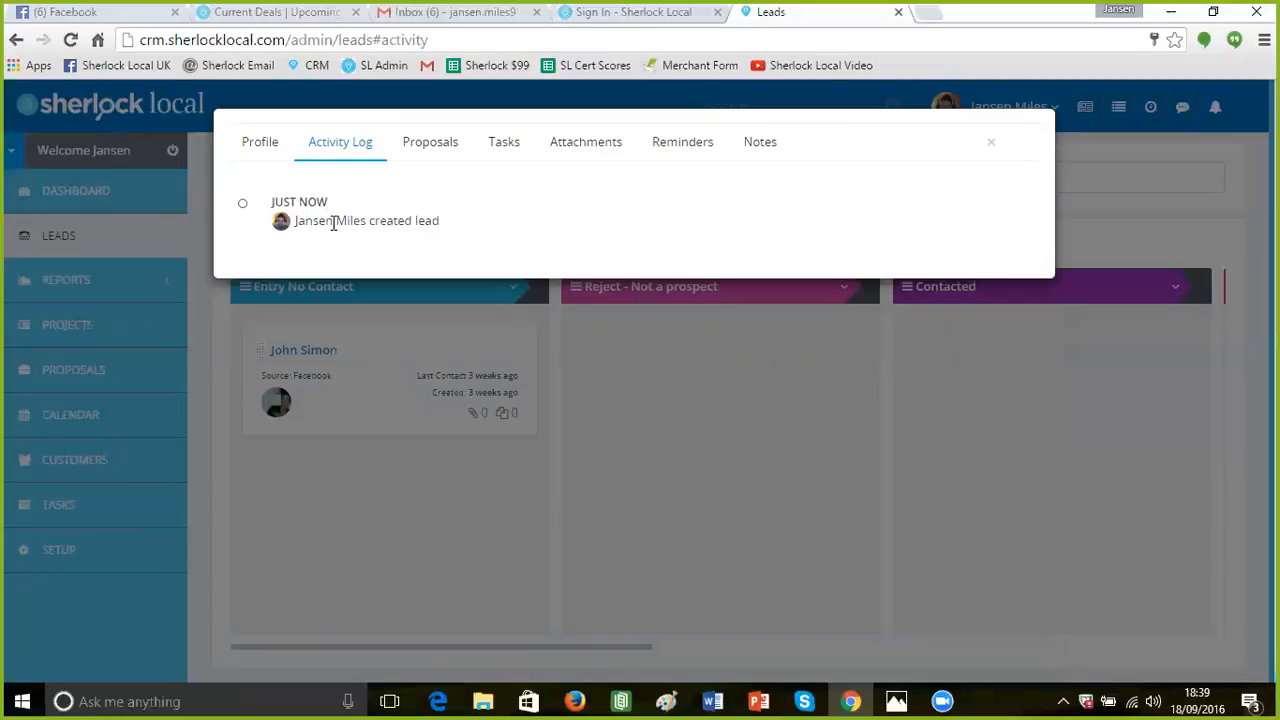
click(425, 150)
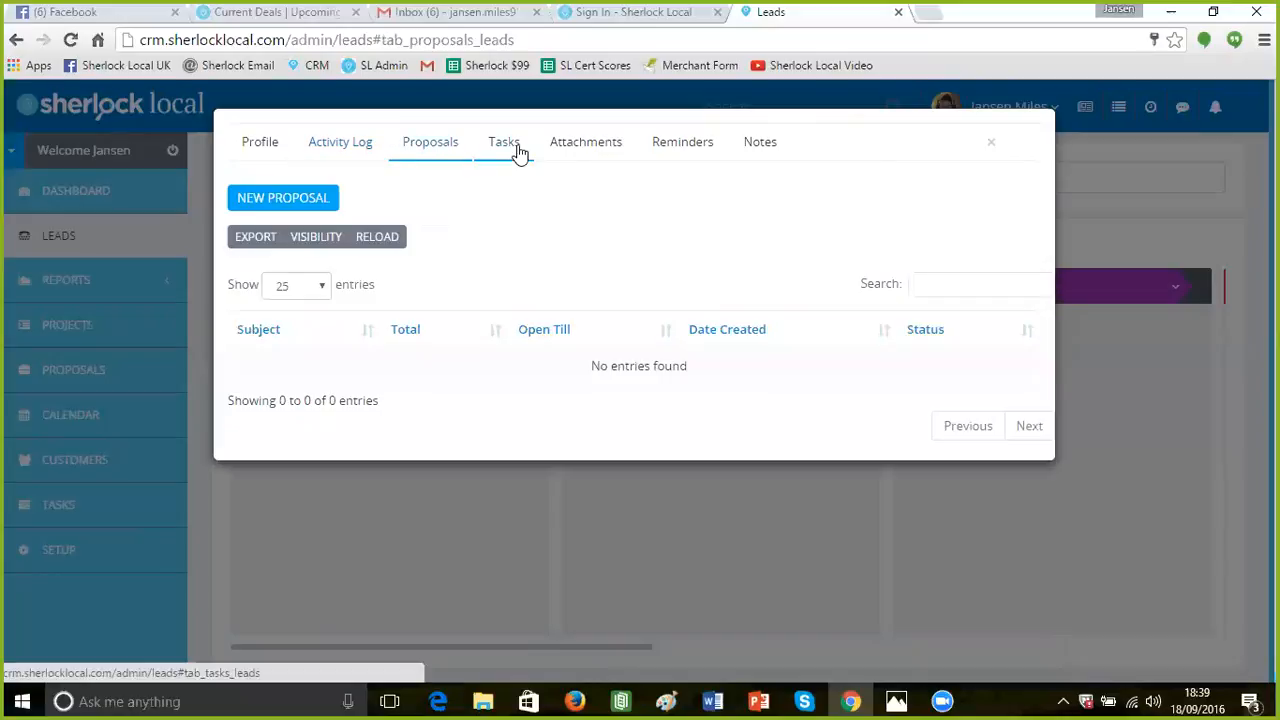
click(514, 150)
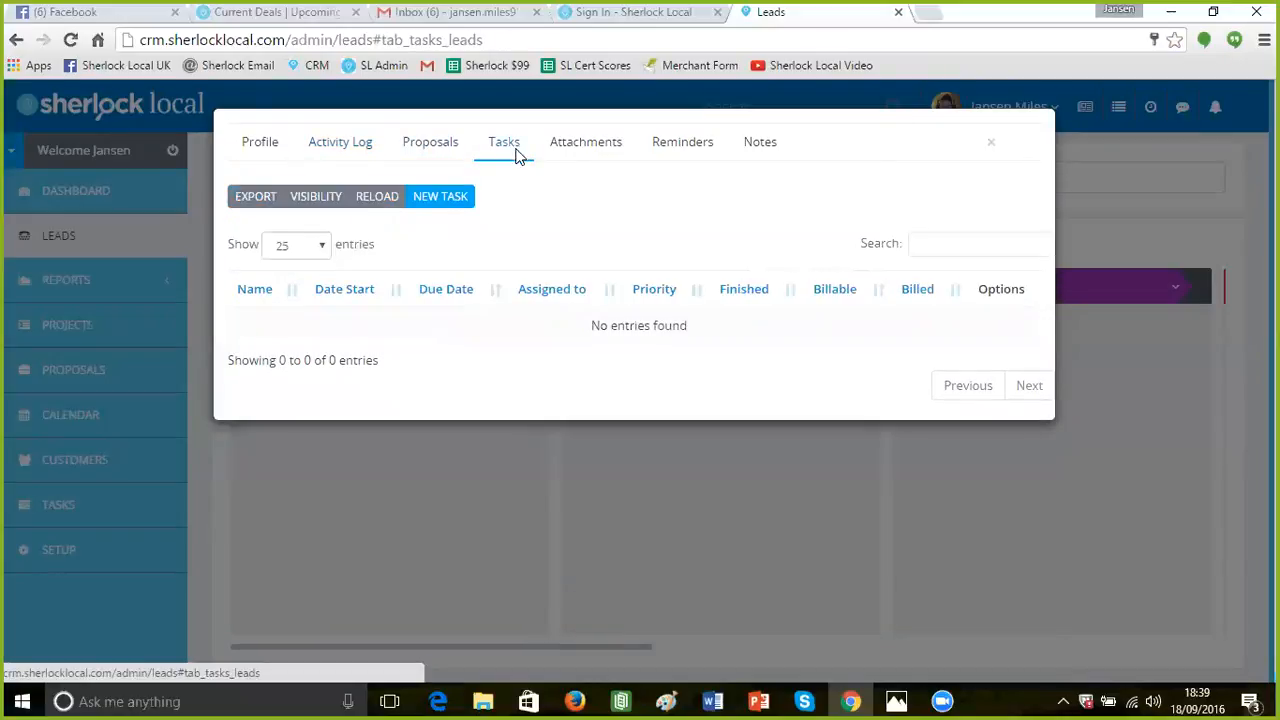
click(445, 205)
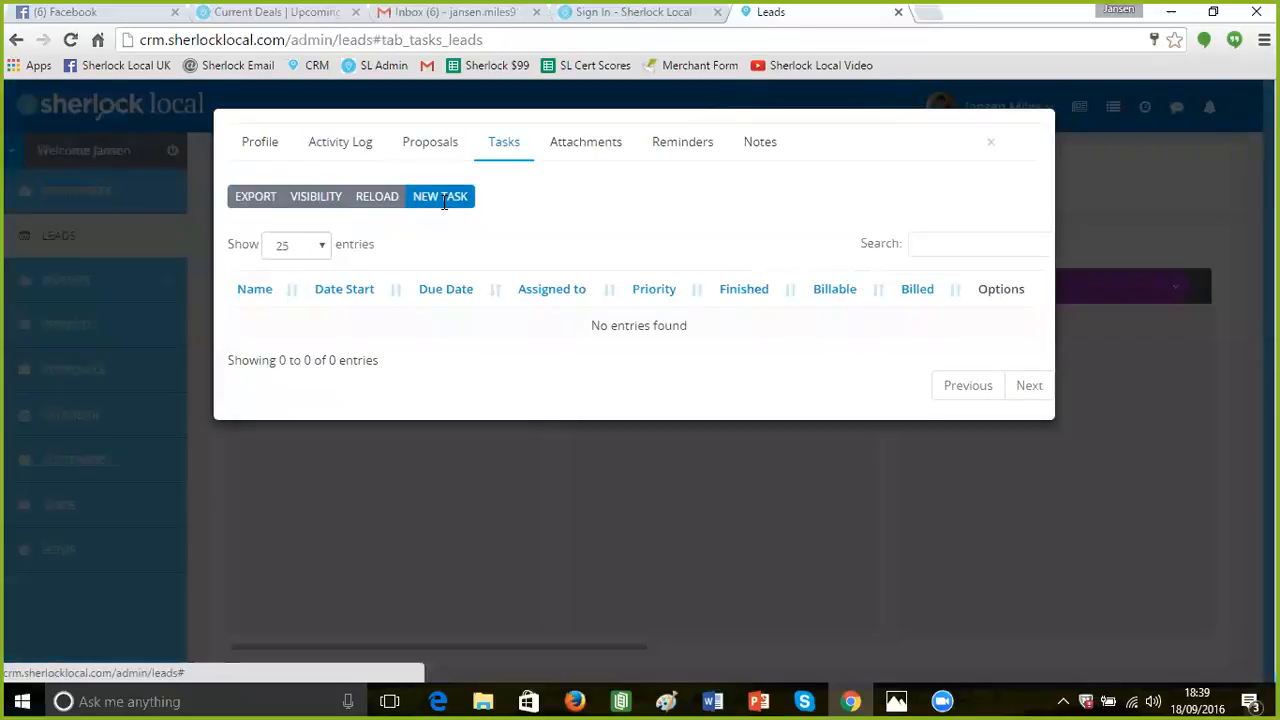
Close the Add new task form without saving, returning to the empty Tasks list
scroll(445, 205, down, 2)
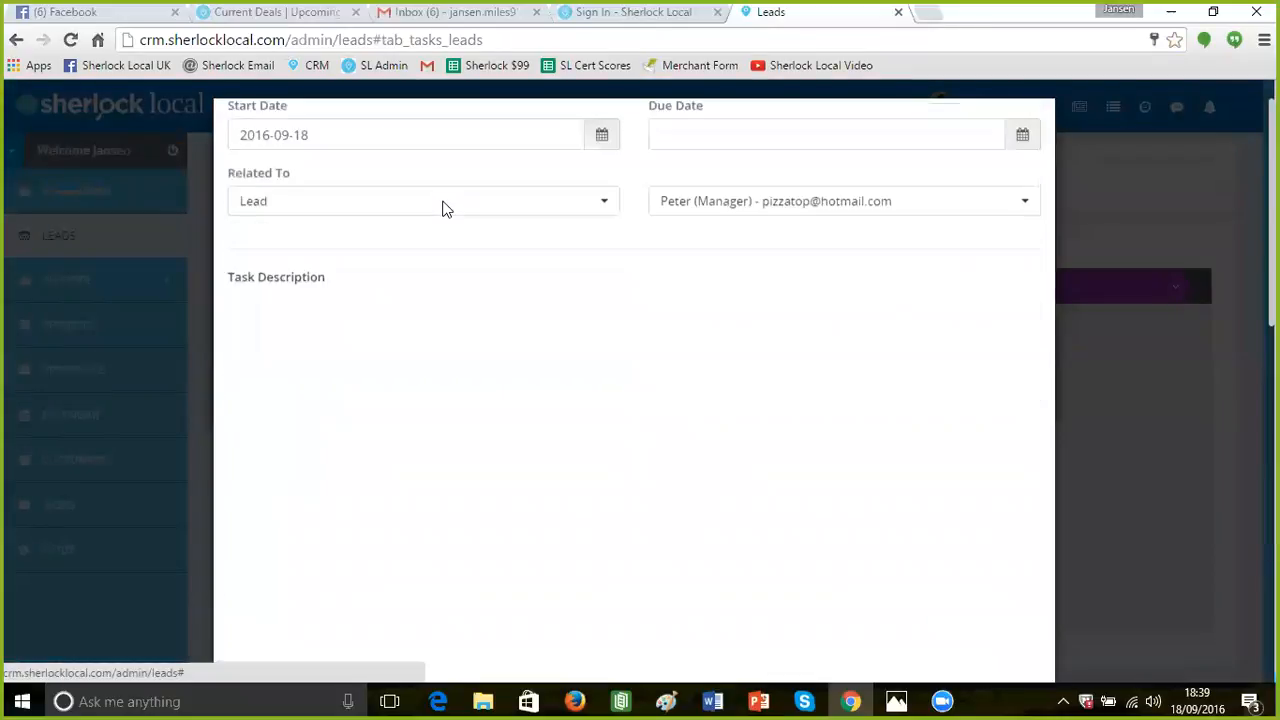
scroll(445, 209, up, 3)
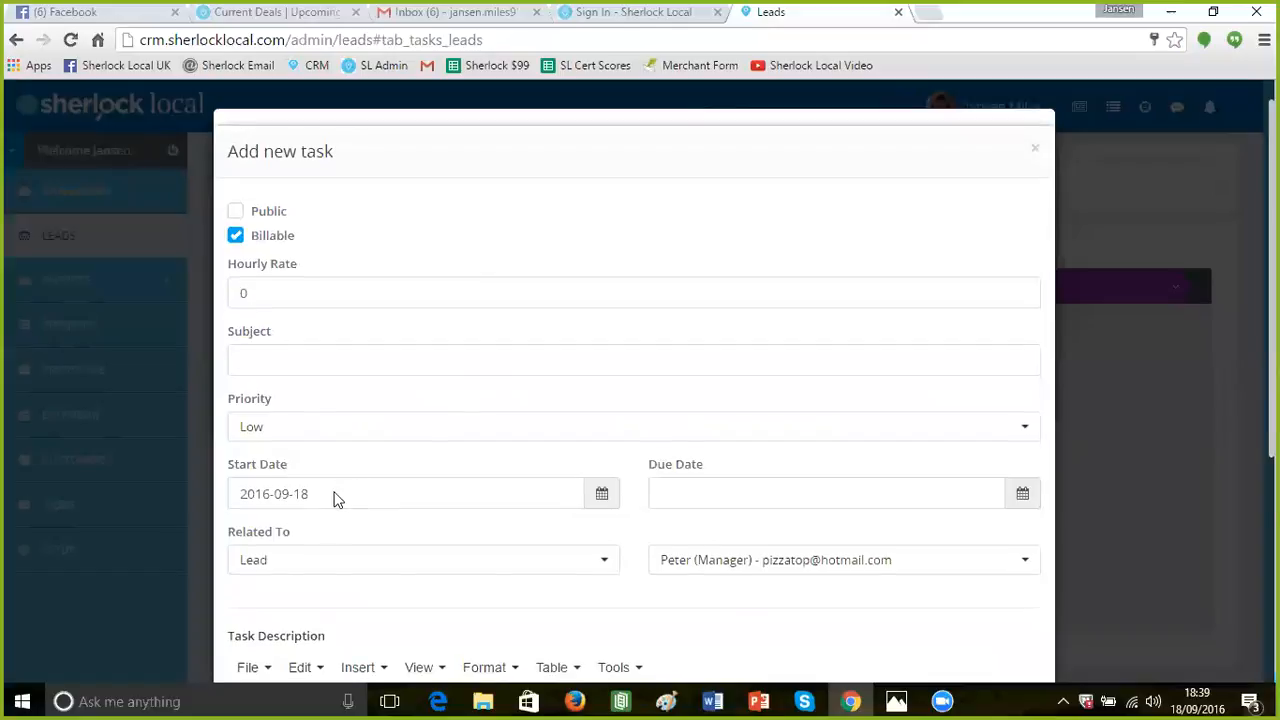
scroll(335, 500, down, 1)
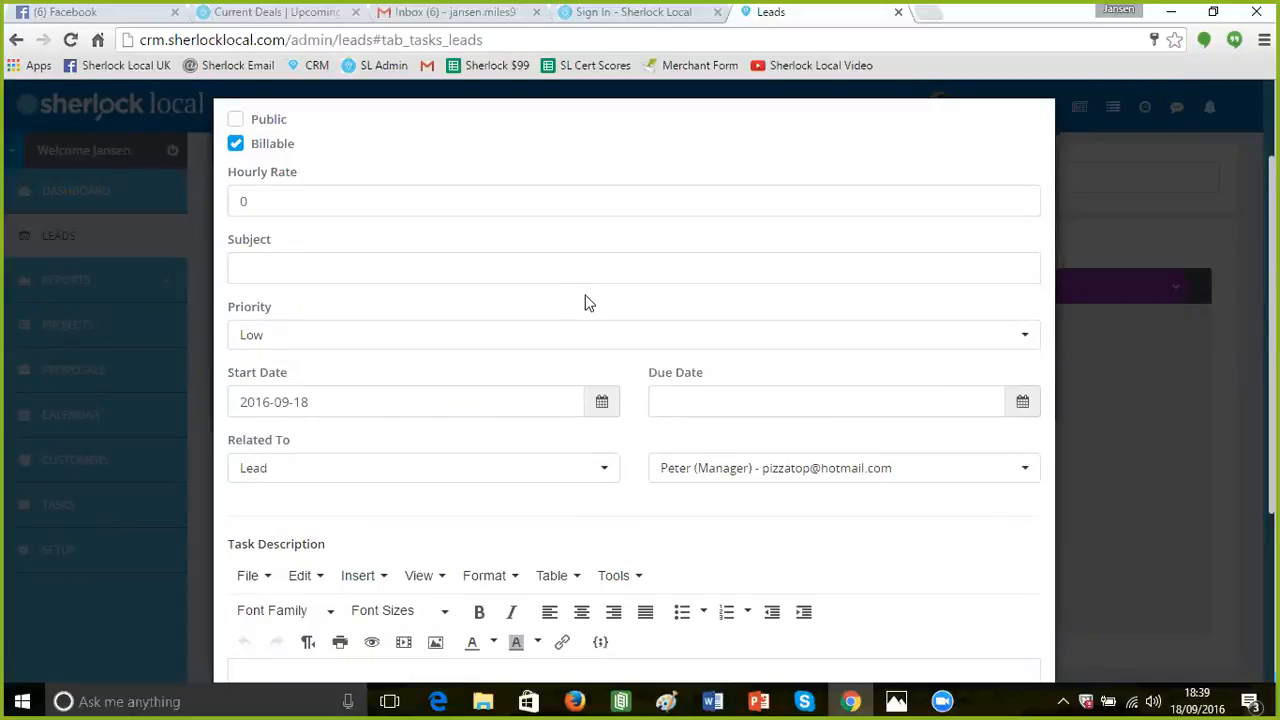
scroll(571, 286, down, 1)
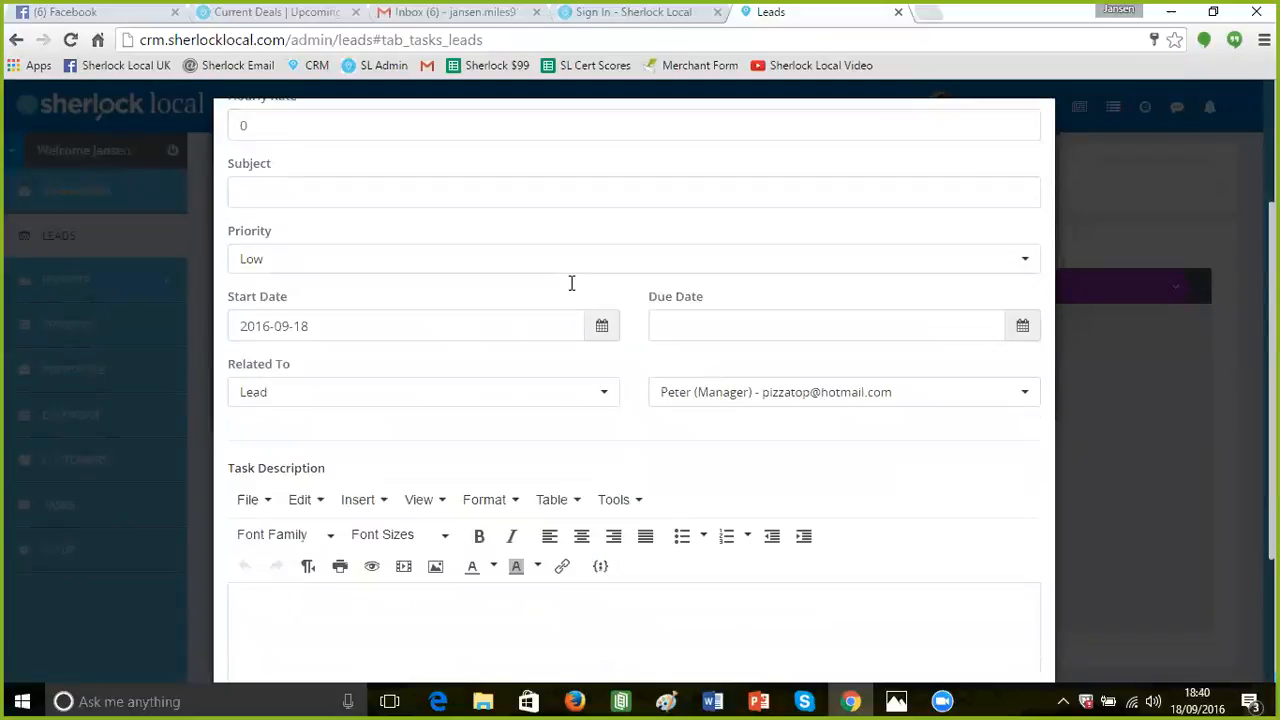
scroll(560, 275, up, 2)
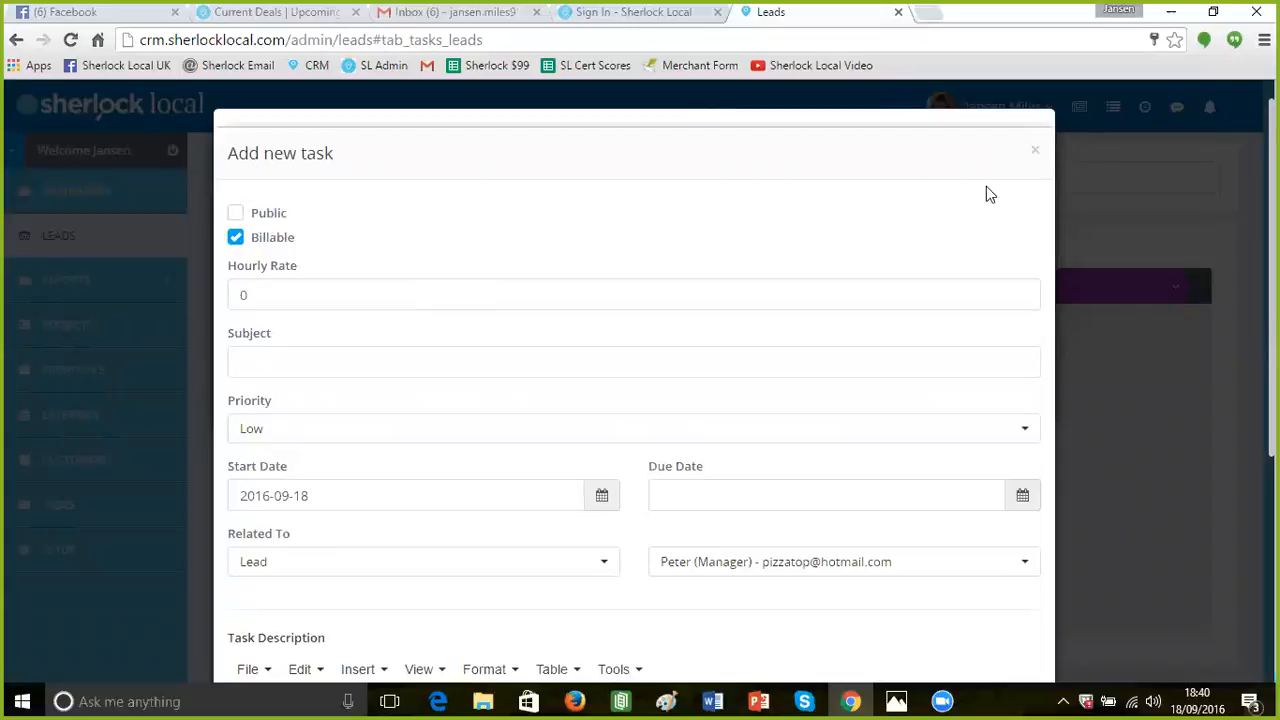
click(1035, 152)
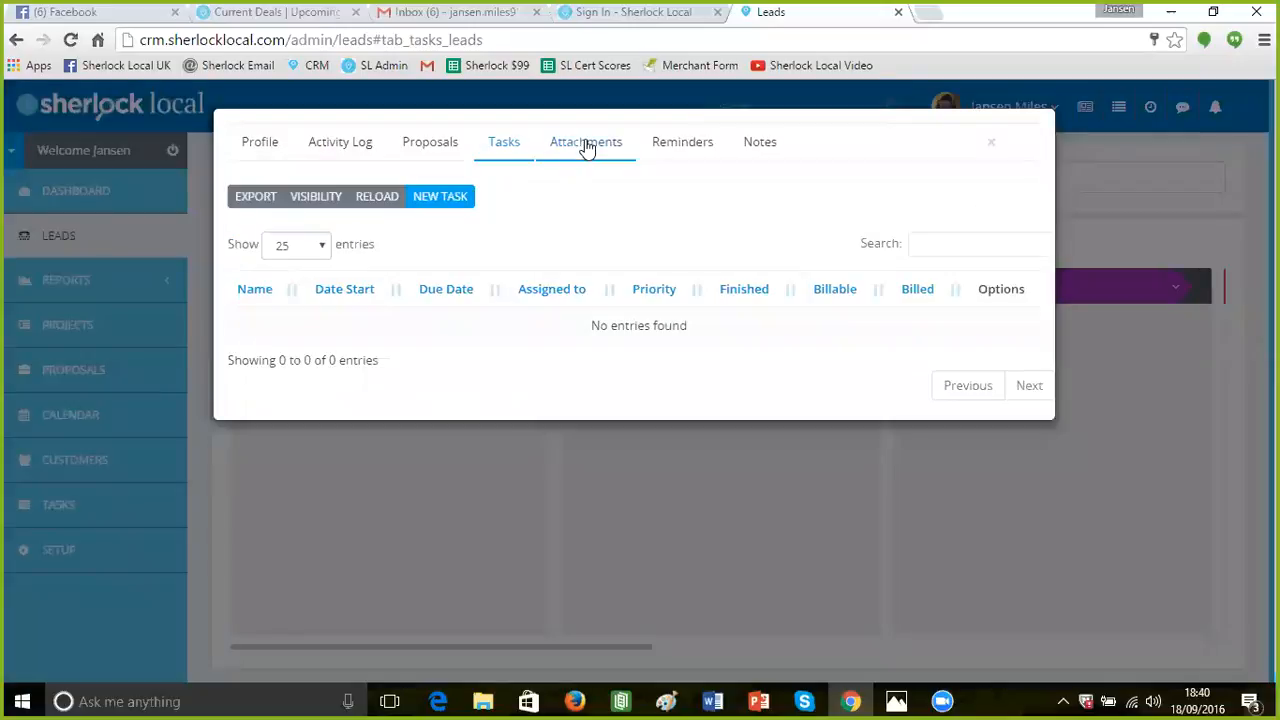
Look through the lead's Attachments and Reminders, then show its Notes section
click(586, 142)
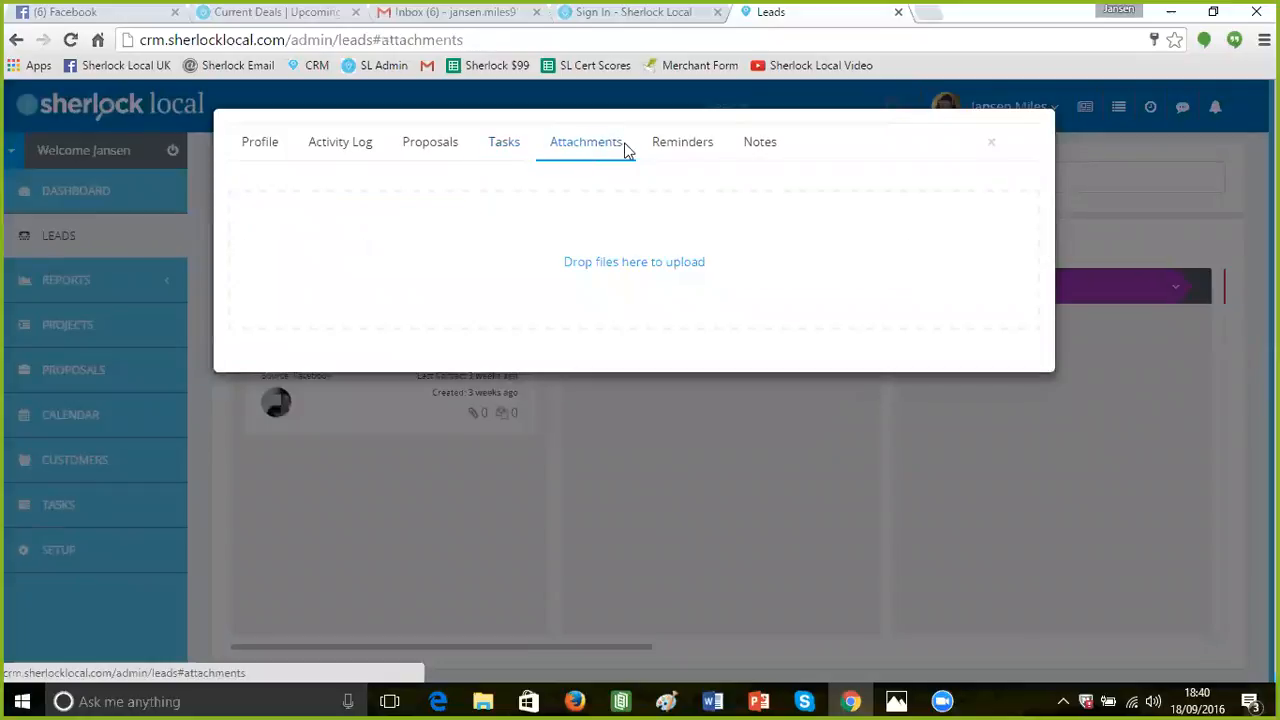
click(677, 146)
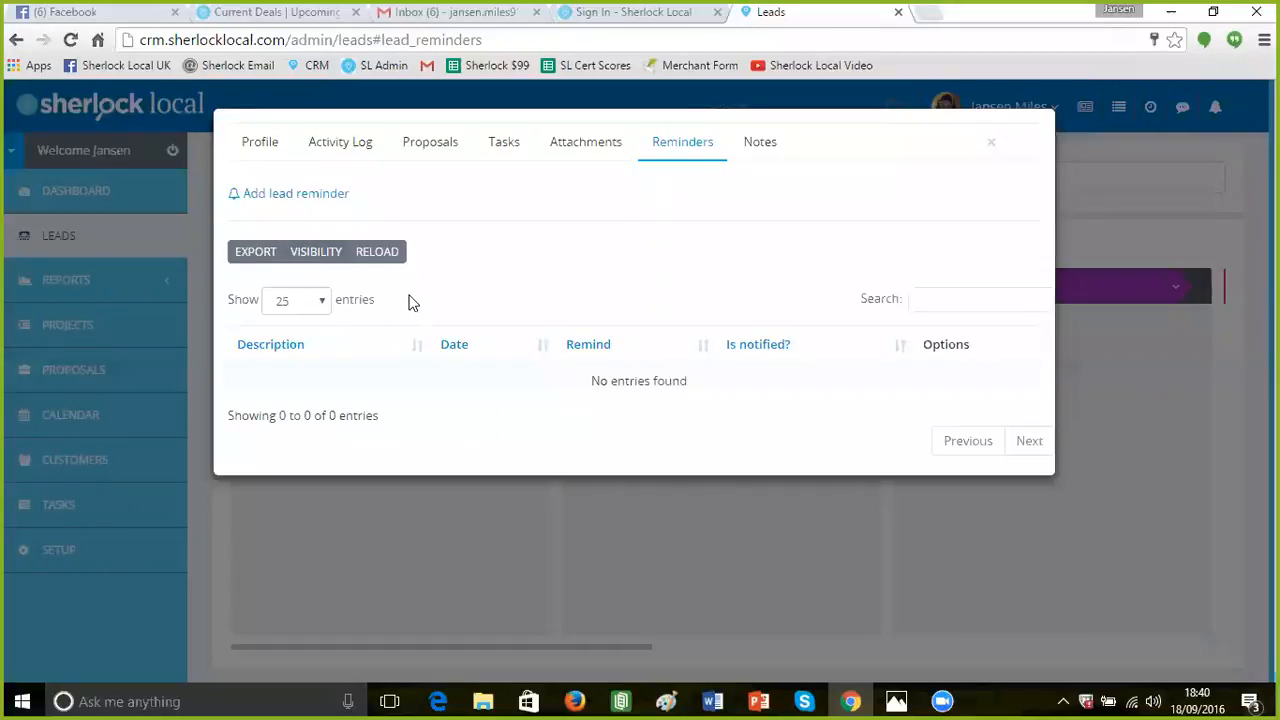
click(759, 143)
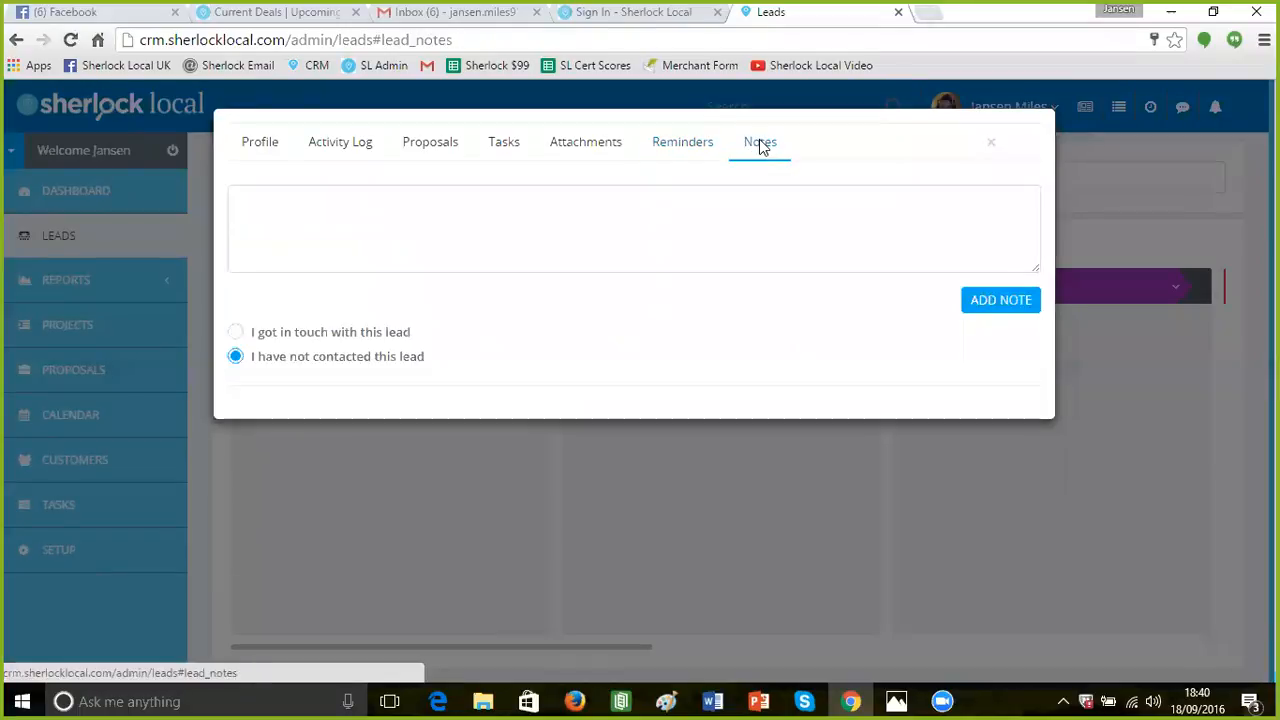
Write the note 'Set appointment for 19/09/2016 10:00.' and add it to the lead
click(375, 209)
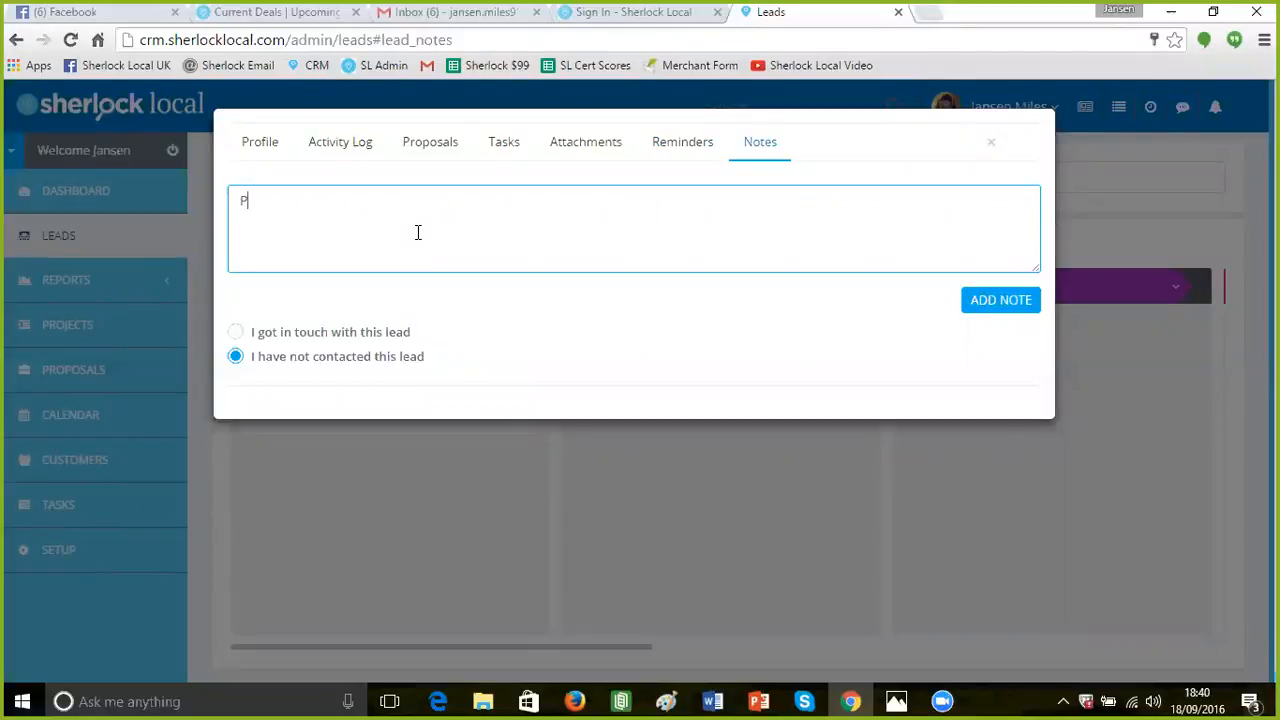
text(Set ap)
text(pointment for )
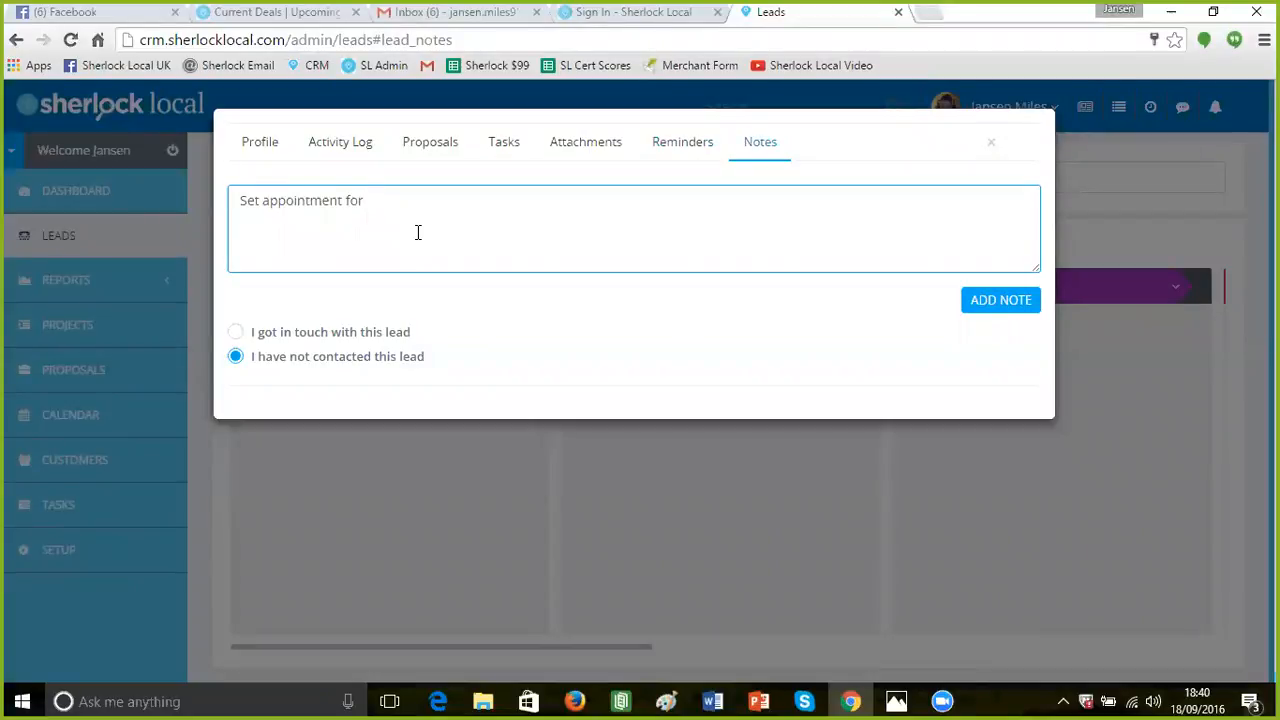
text(19/09/2016 10:00.)
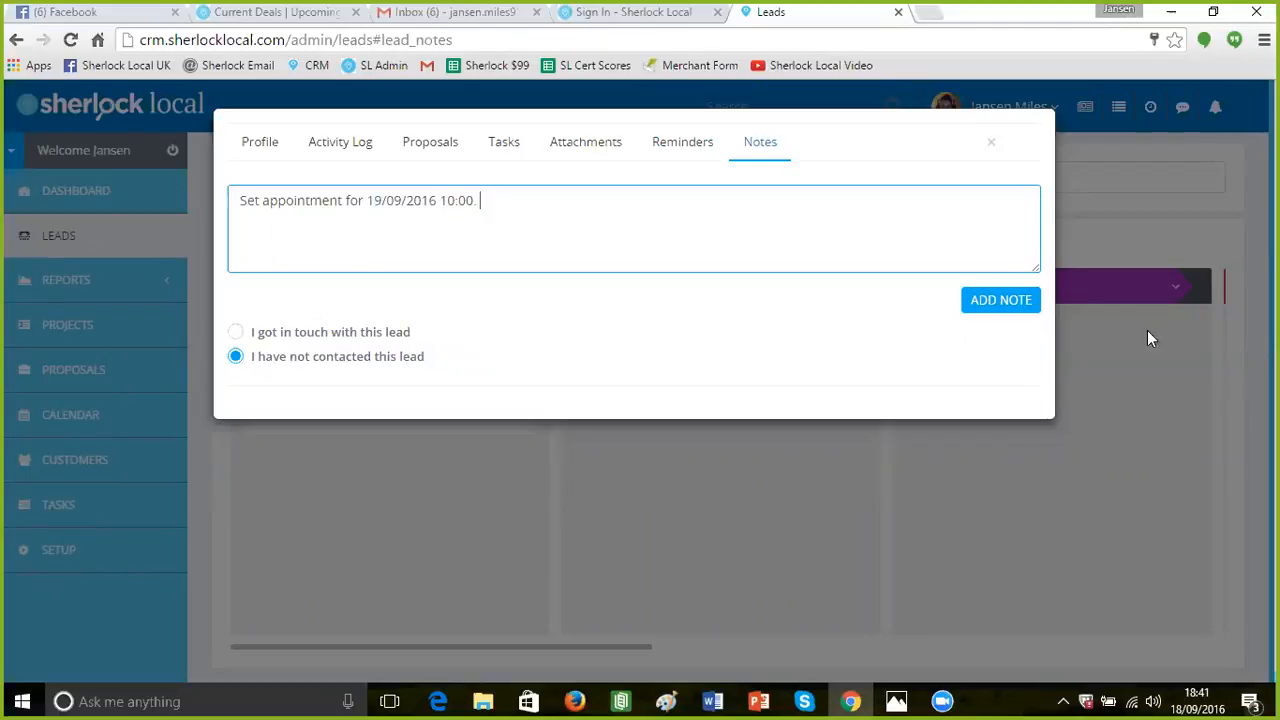
click(995, 299)
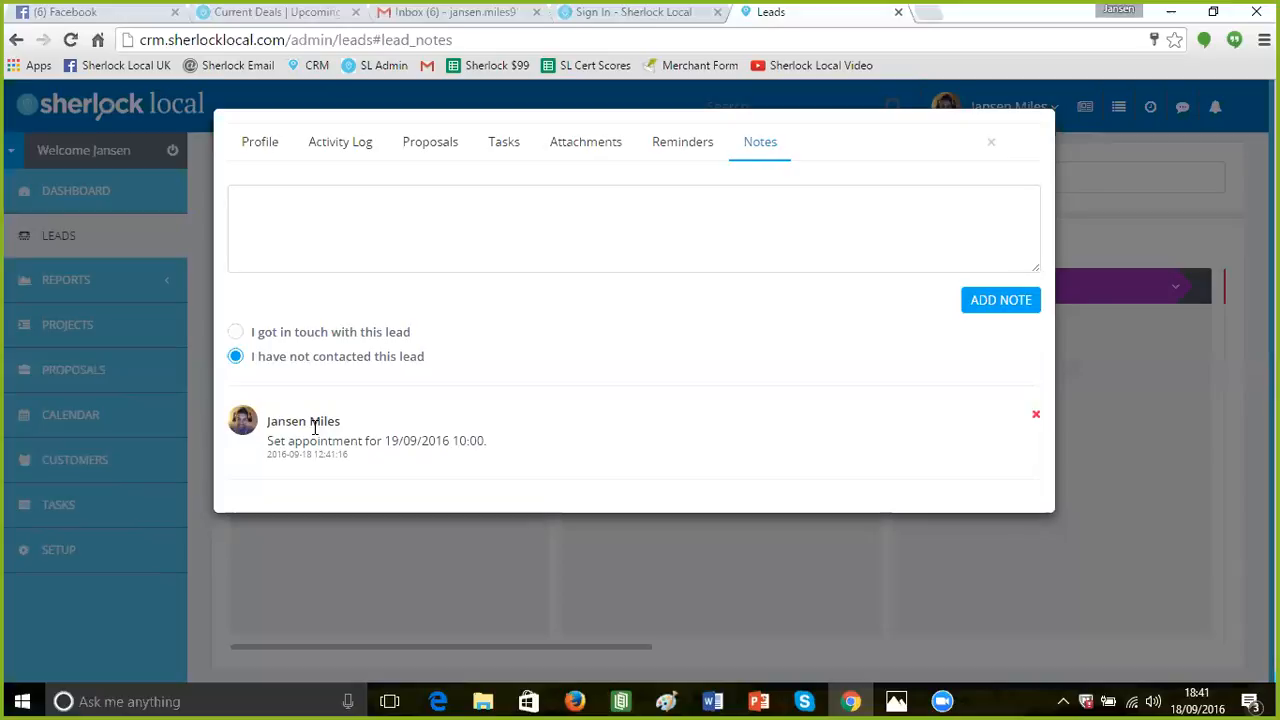
click(298, 224)
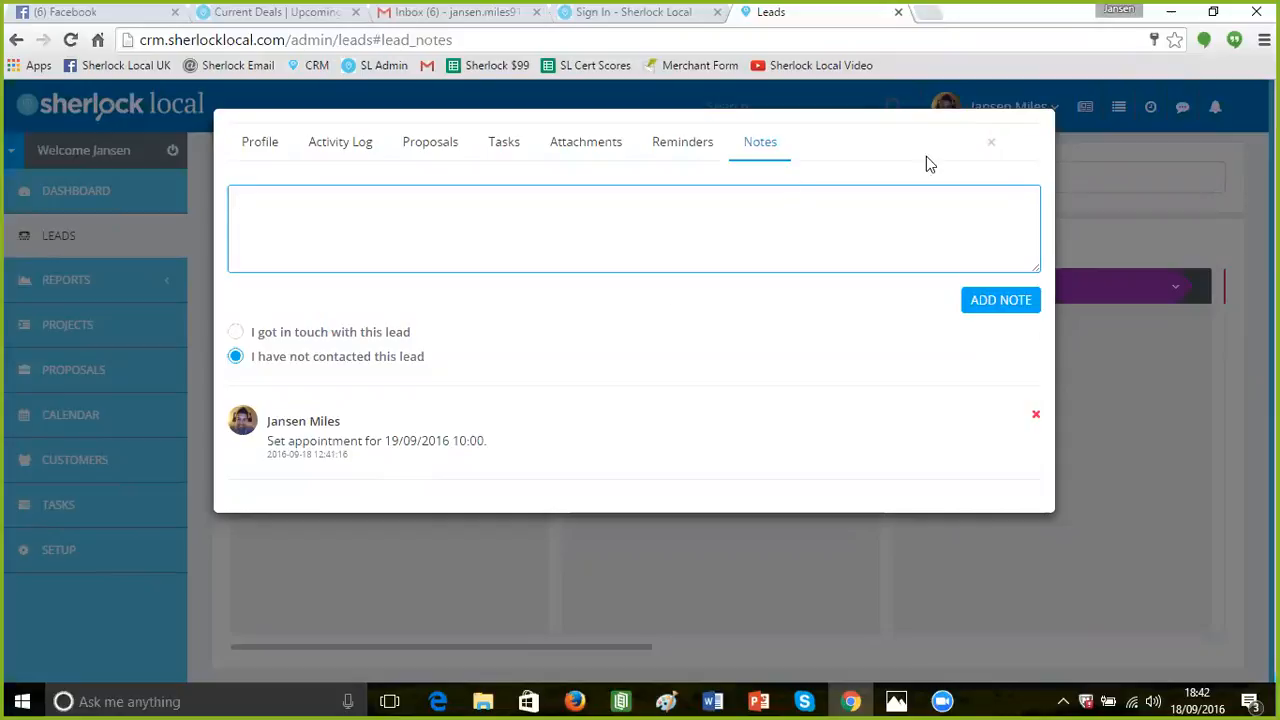
Close the lead details and switch the Leads page from the Kanban board to list view
click(991, 145)
click(116, 285)
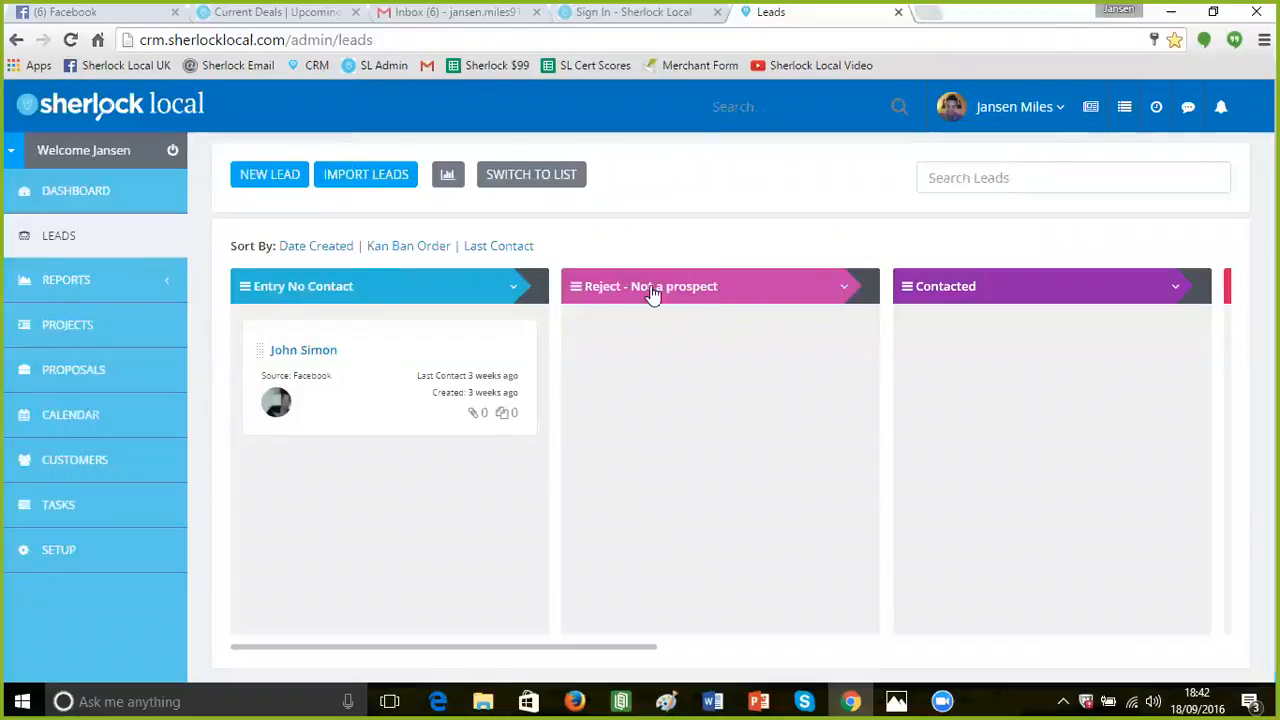
drag(640, 291, 808, 302)
drag(624, 655, 952, 660)
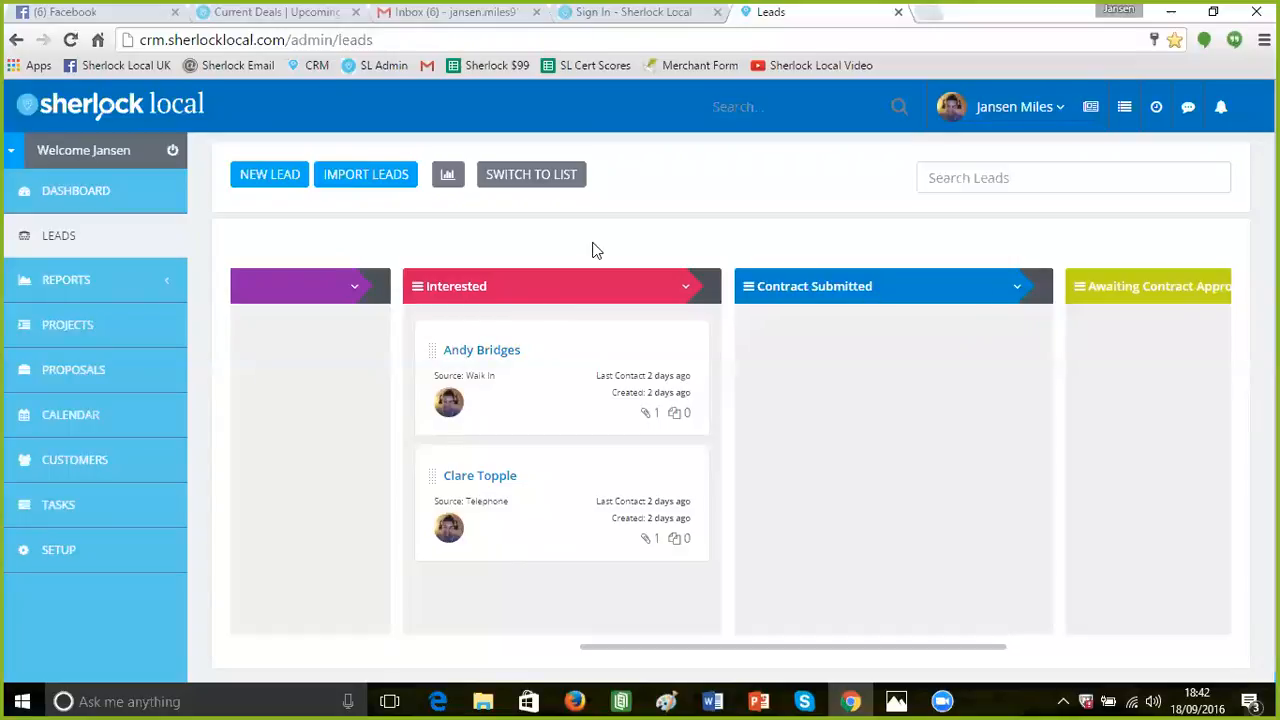
click(978, 181)
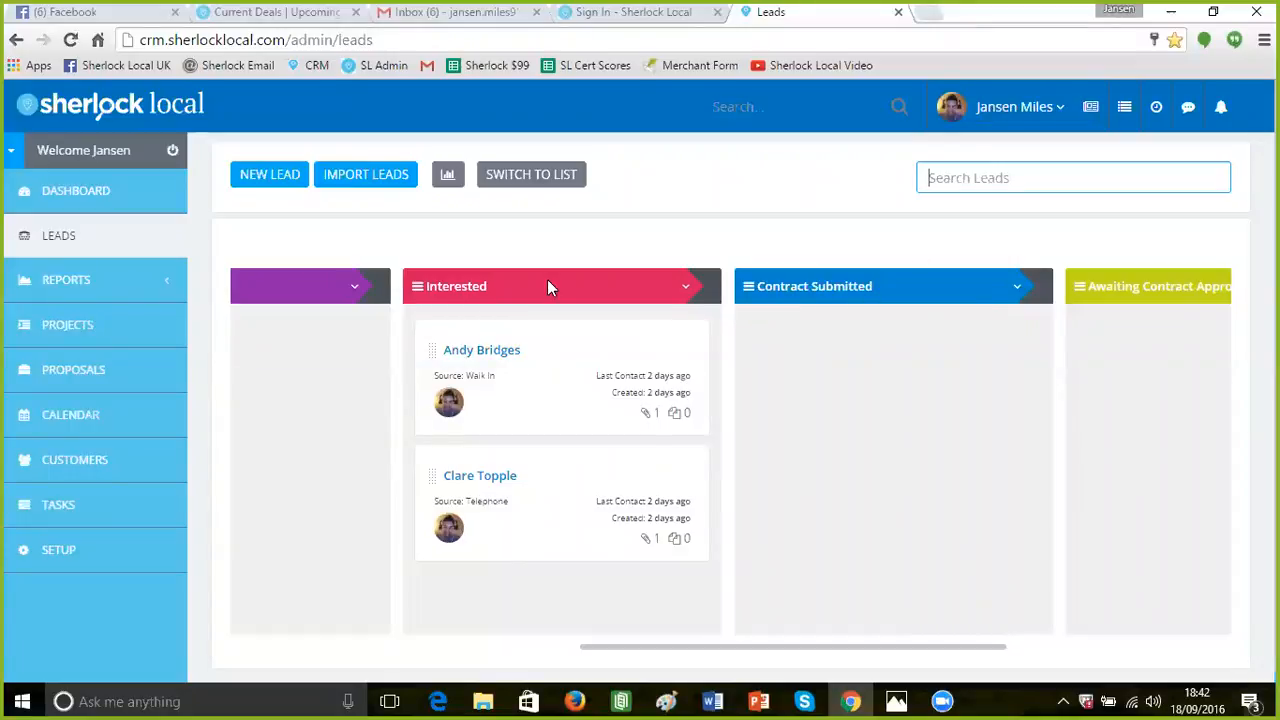
click(507, 186)
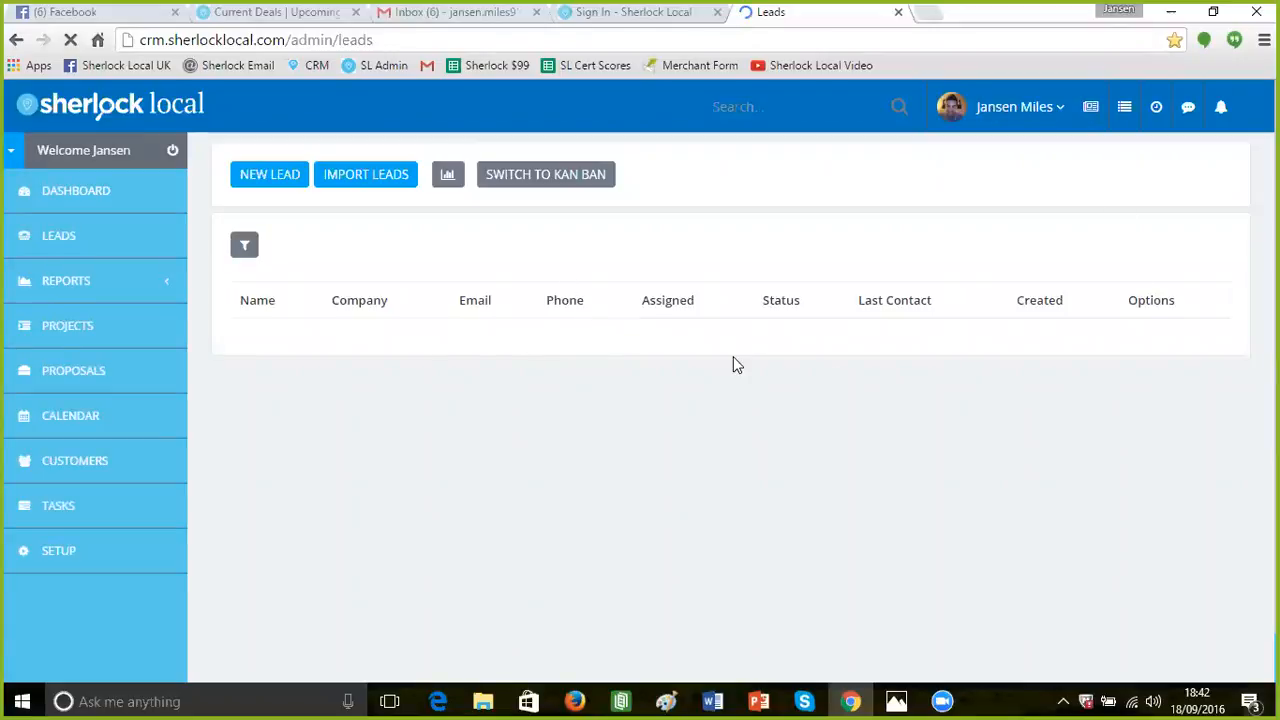
Show the leads as a list and search bs15 to narrow it to 2 of 8 leads
scroll(593, 416, down, 1)
scroll(274, 141, up, 1)
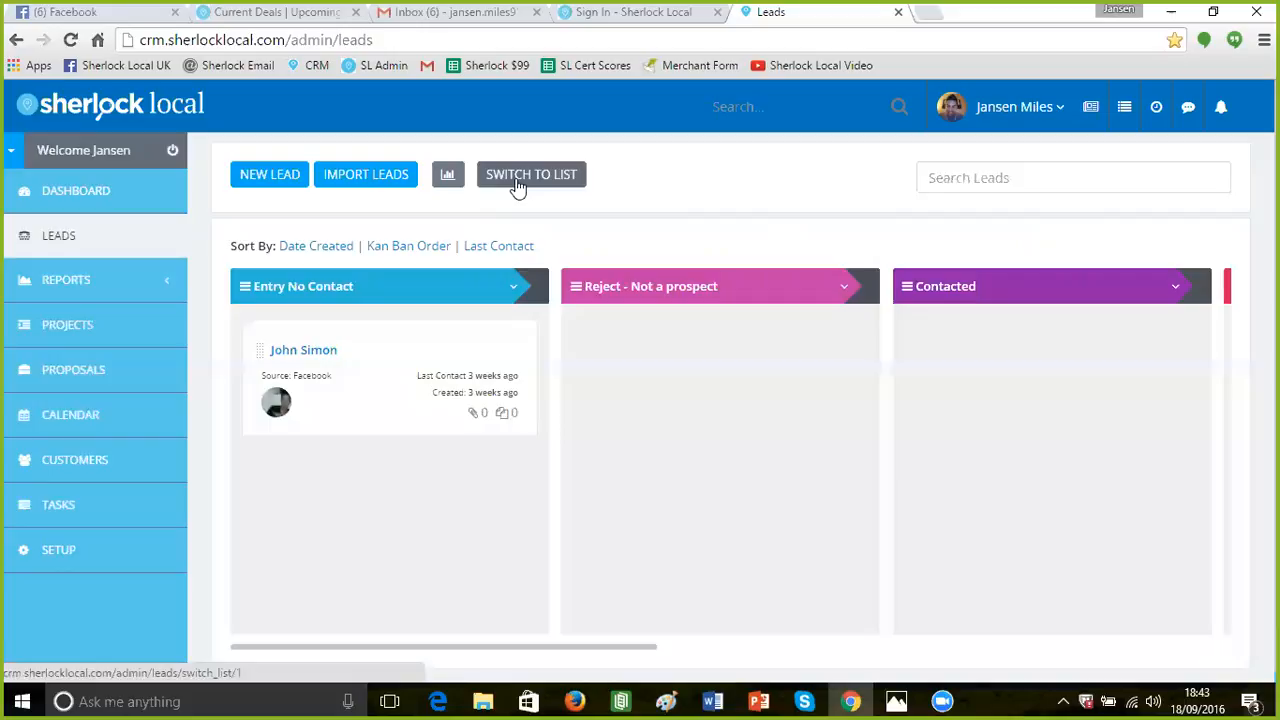
click(517, 180)
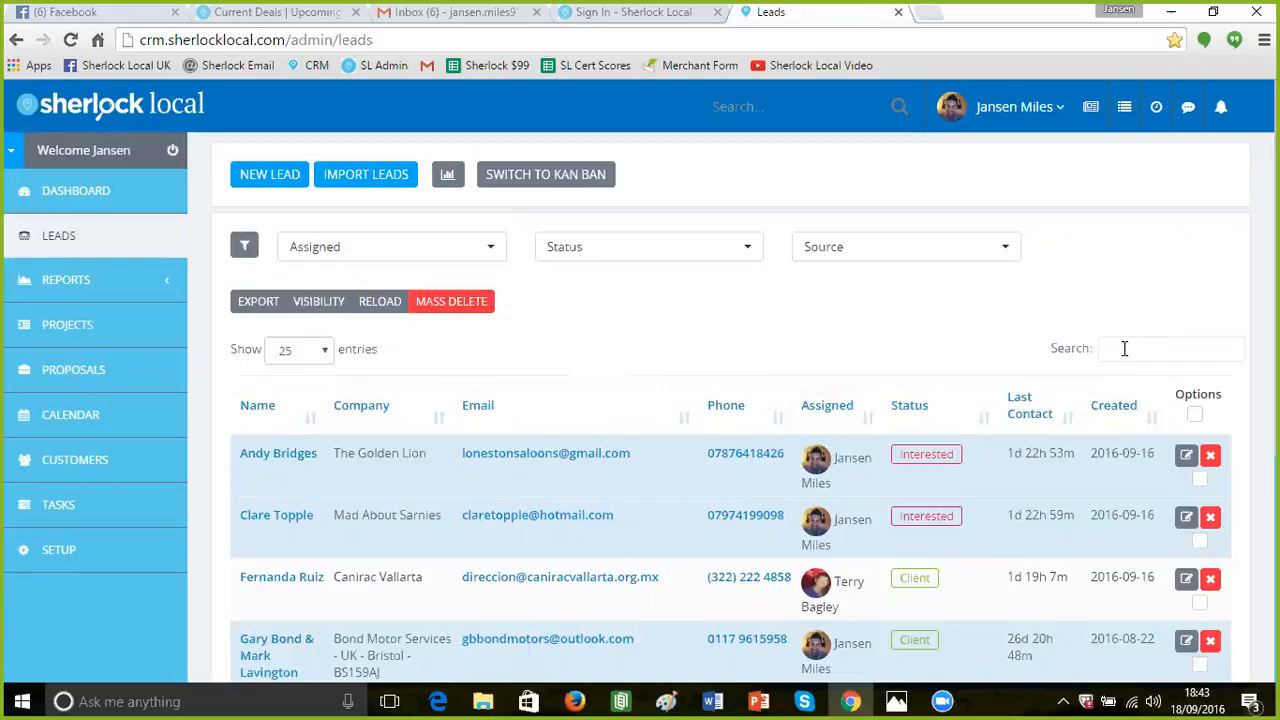
text(bs15)
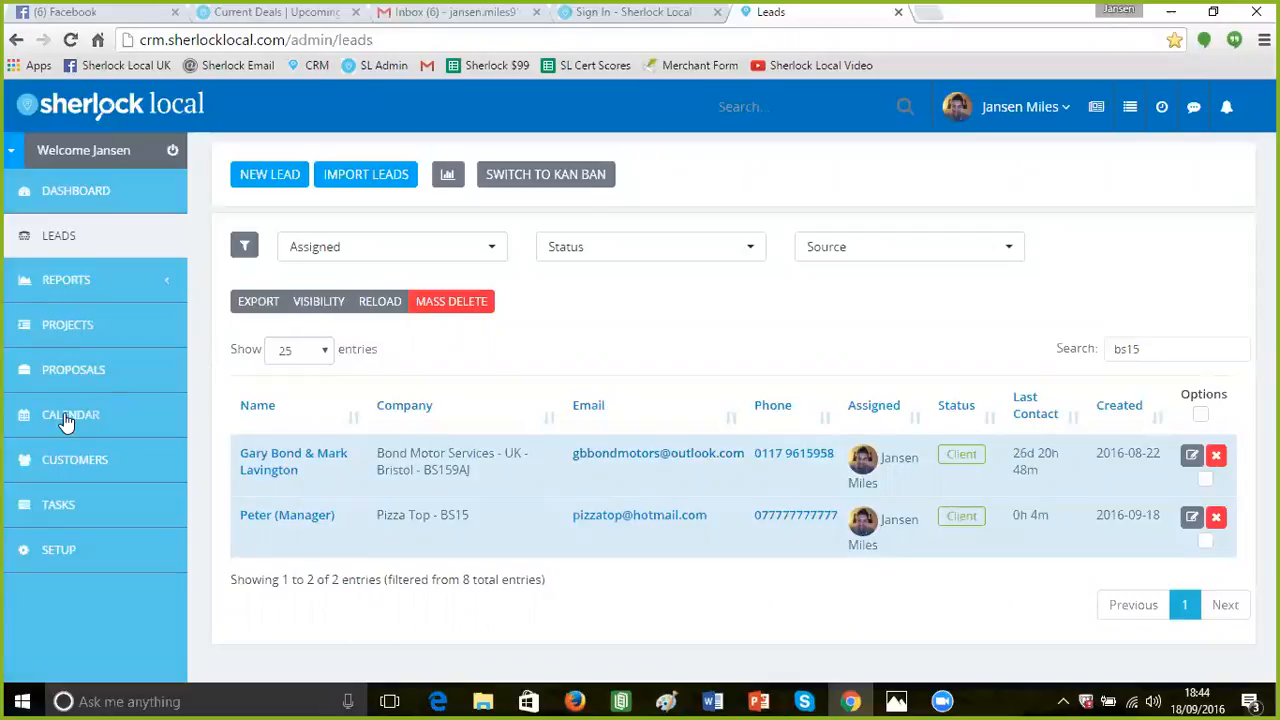
Go to My Profile, open the team newsfeed and begin a new post for All Departments
click(1065, 113)
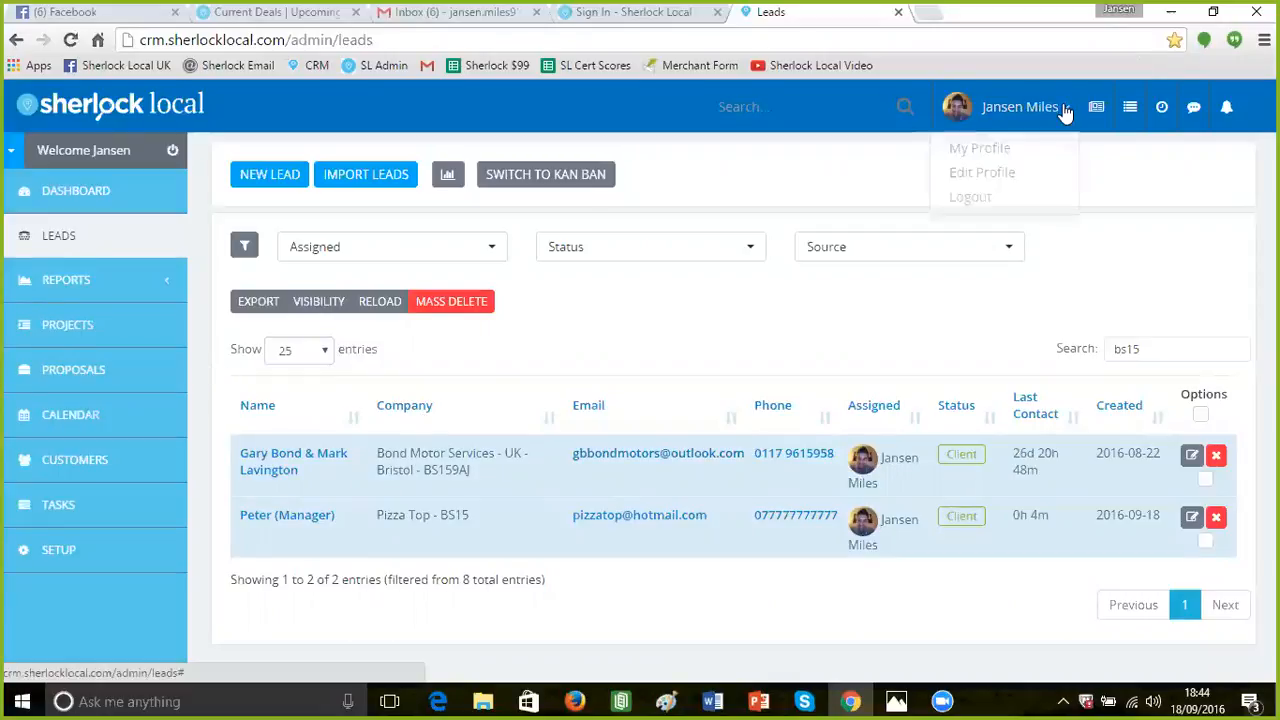
click(993, 152)
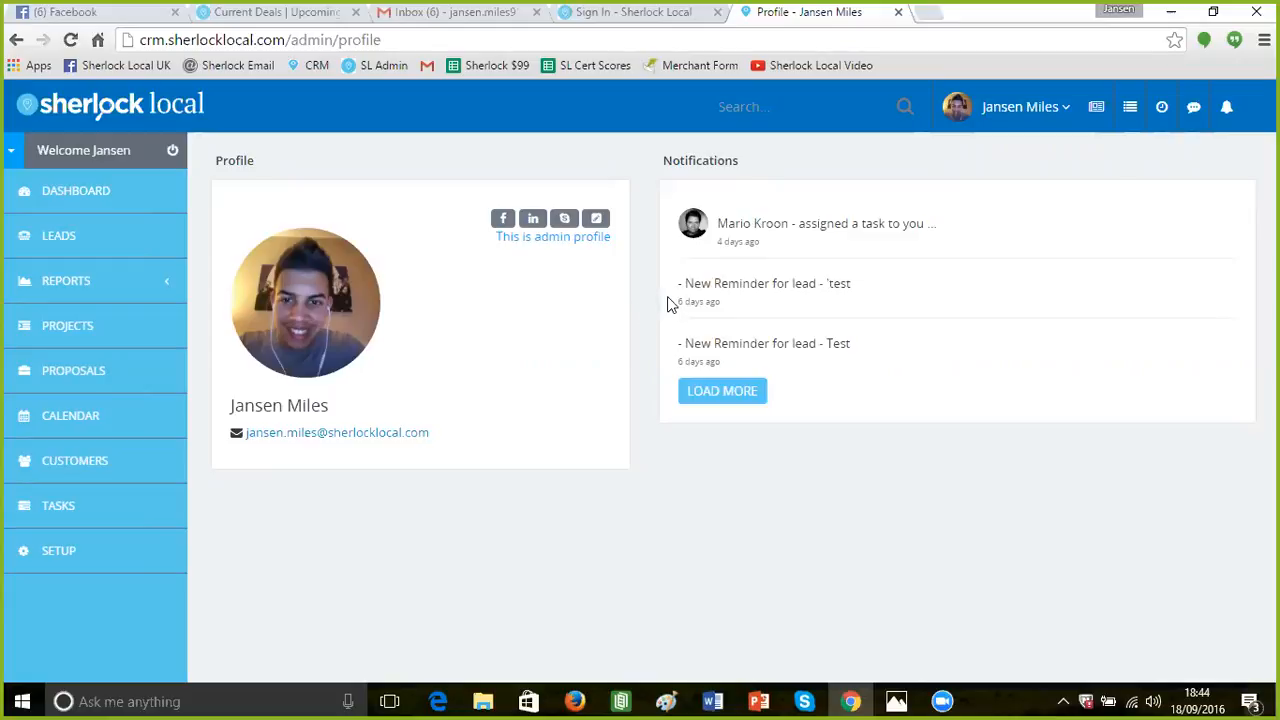
click(1194, 108)
click(477, 352)
click(466, 198)
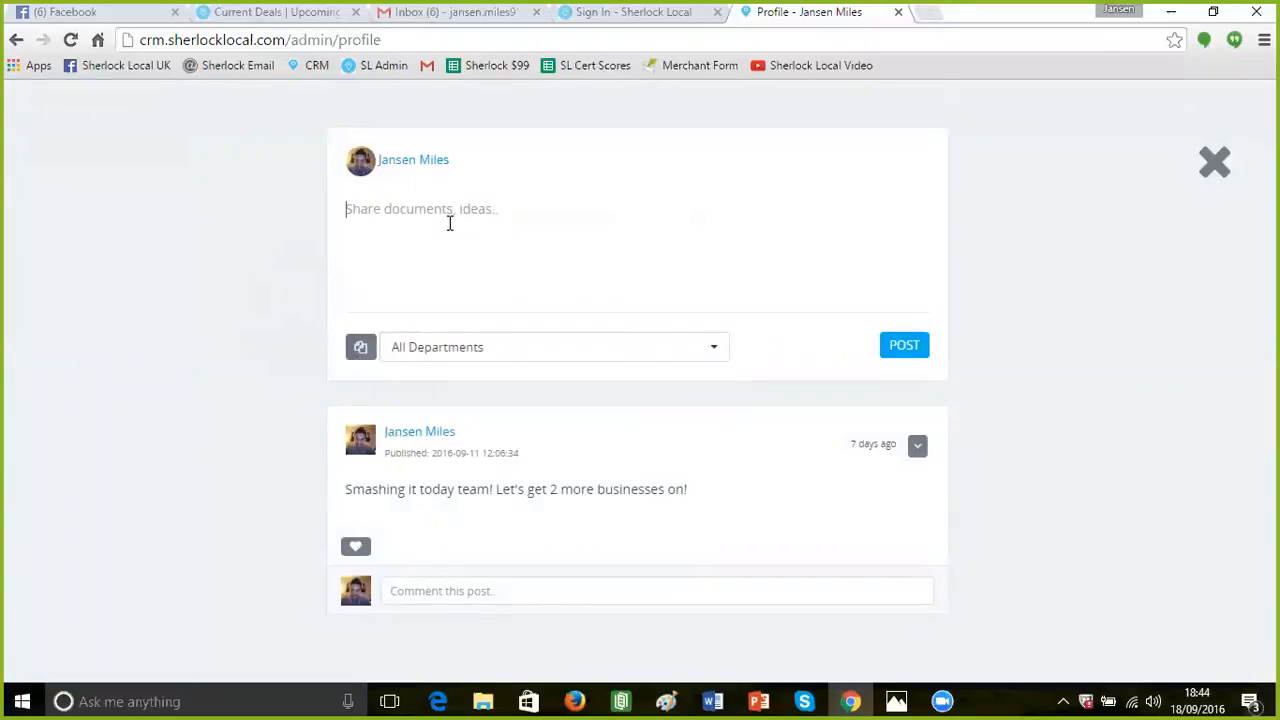
Write and publish 'Hi Team, how many appointments can we can we get today!!!??', fixing typos
text(Hi Team, how many appointme)
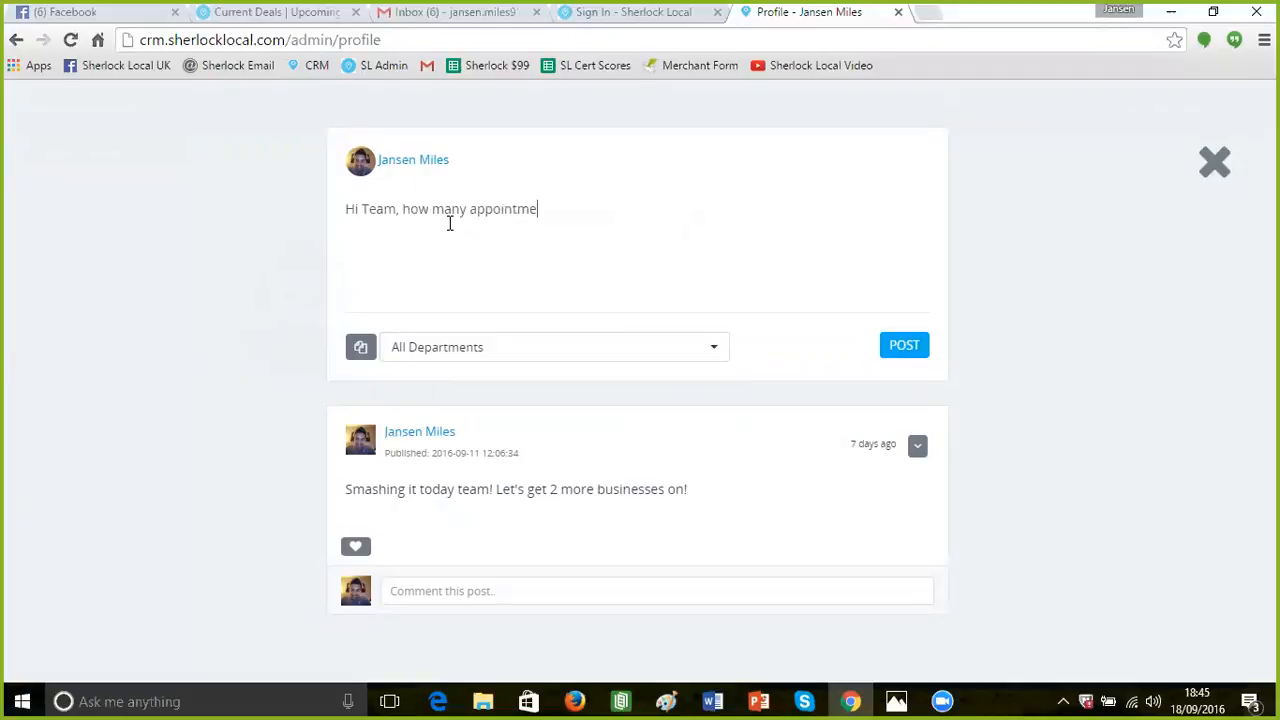
text(nts can we can we get tod)
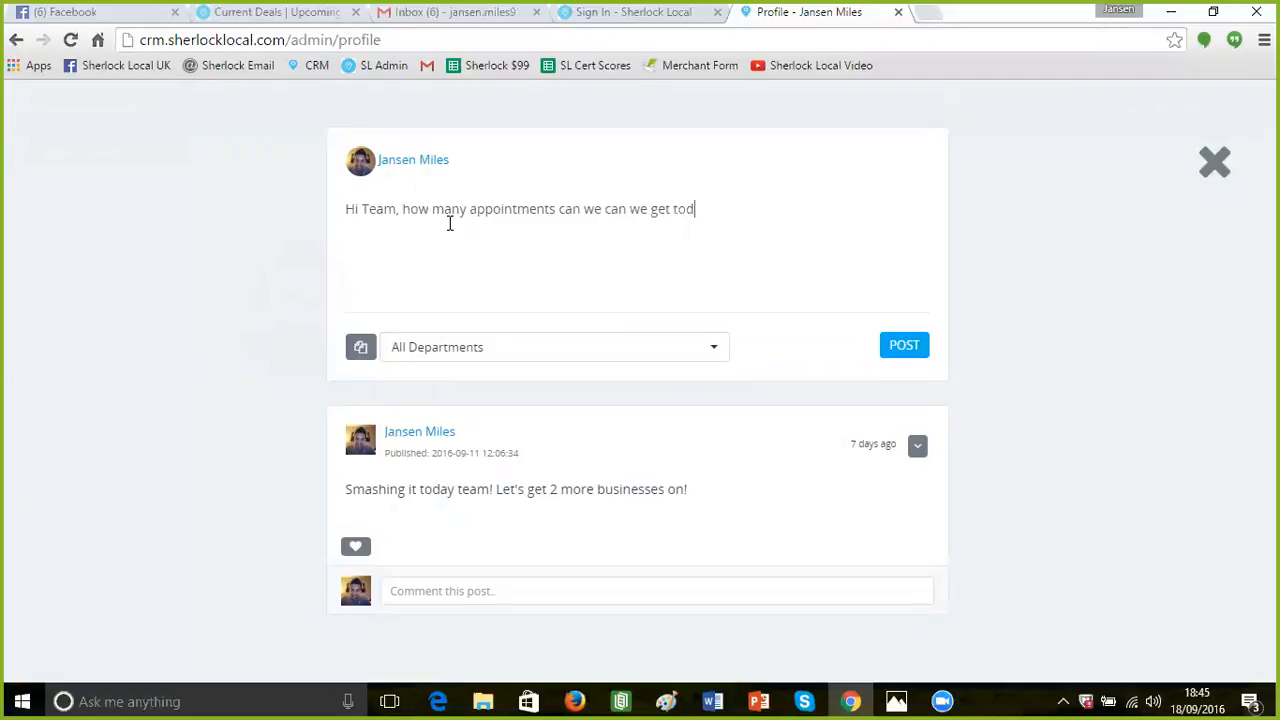
text(ay!!!>)
key(BackSpace)
text(??)
click(894, 346)
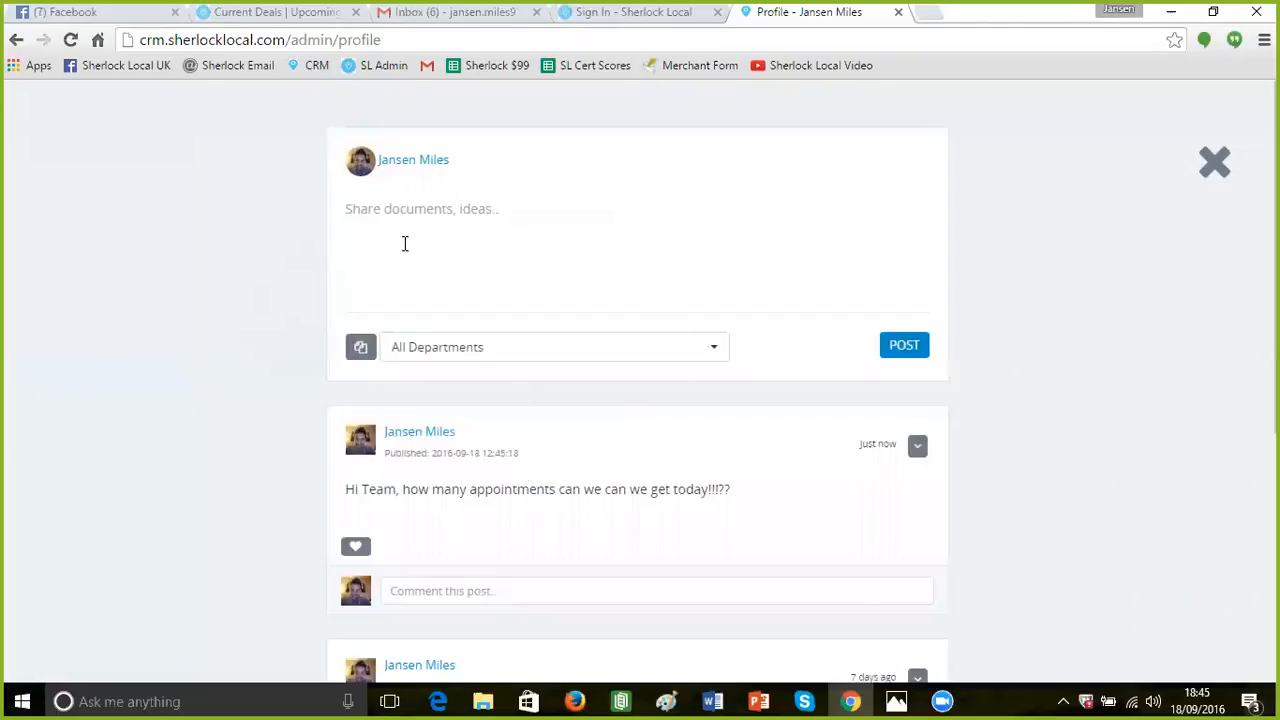
Close the newsfeed overlay and return to the Profile page's notifications
click(1215, 172)
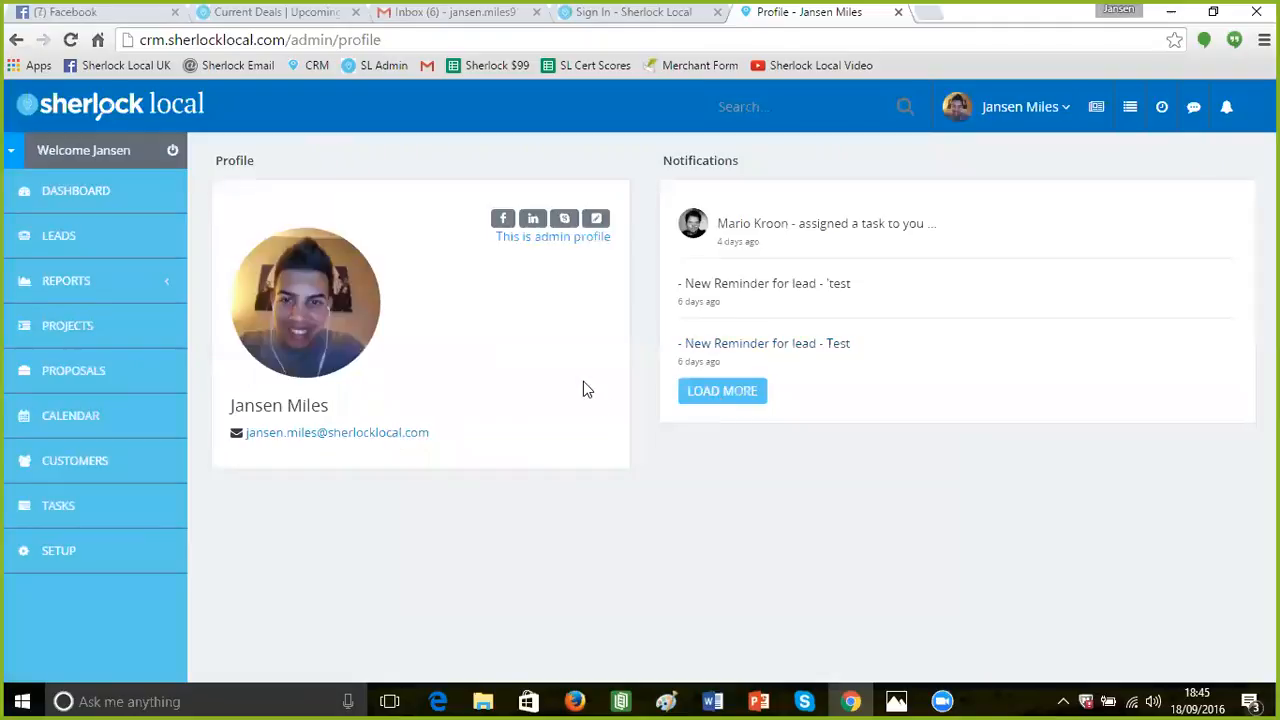
click(771, 17)
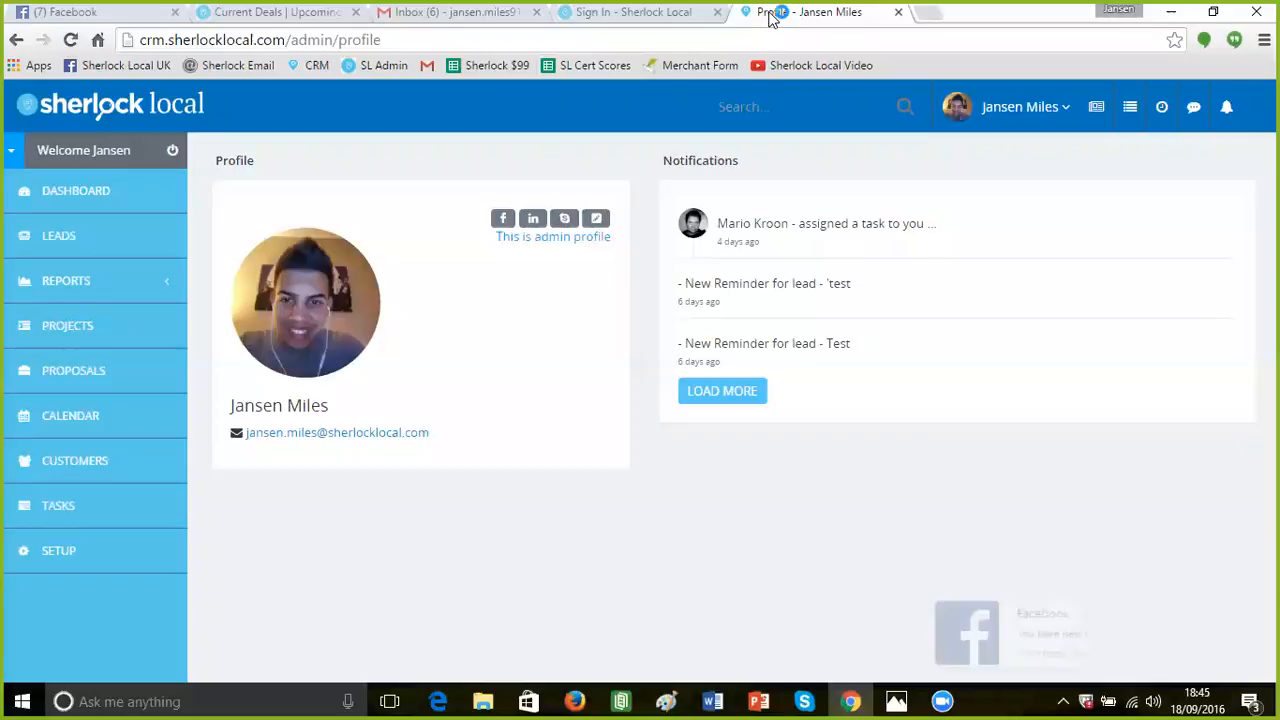